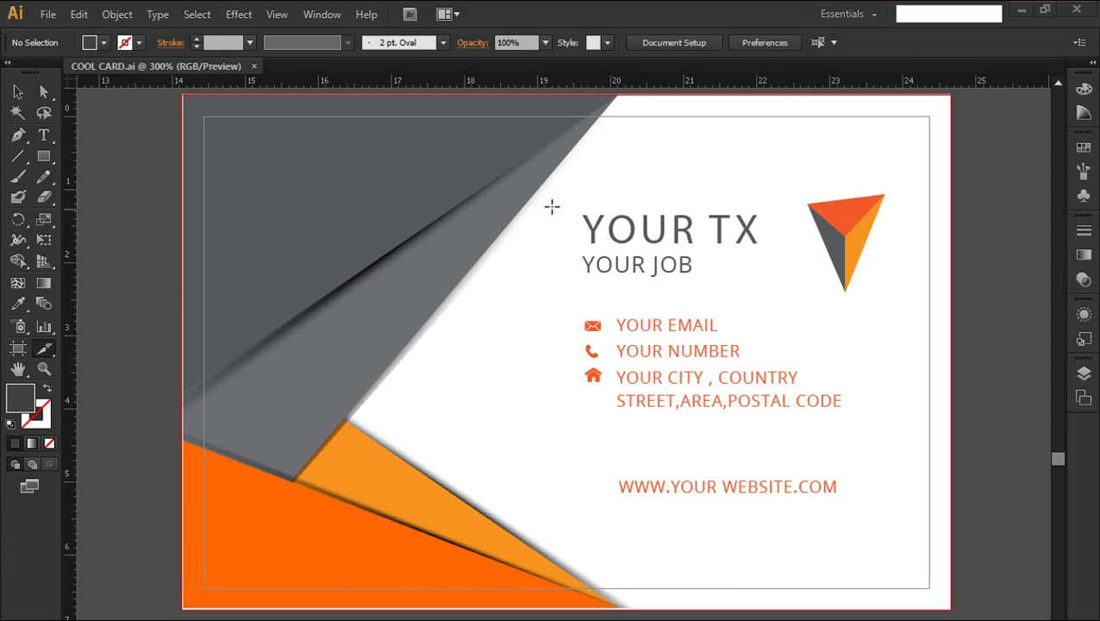
Step: Replace the card's YOUR TX headline text with SIRF LEO
left_click(18, 92)
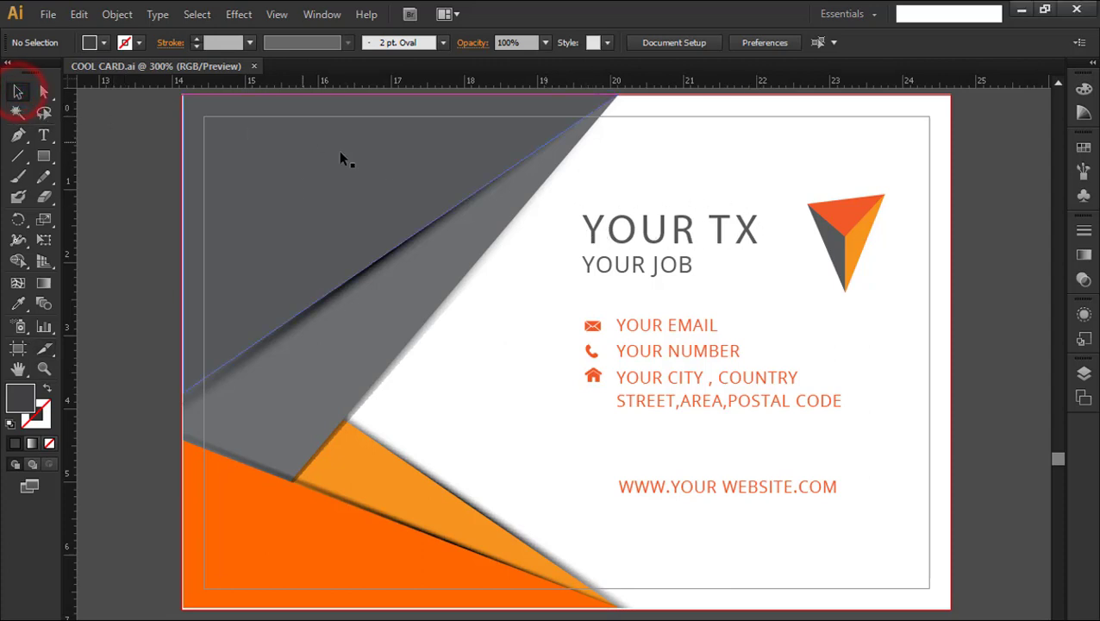
left_click(677, 232)
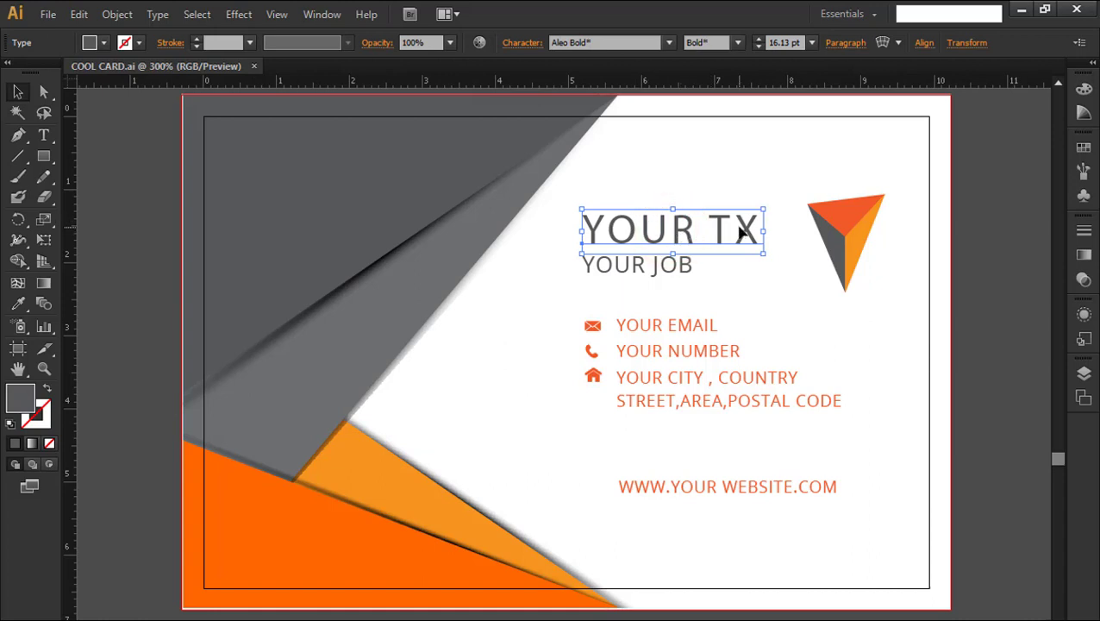
double_click(746, 226)
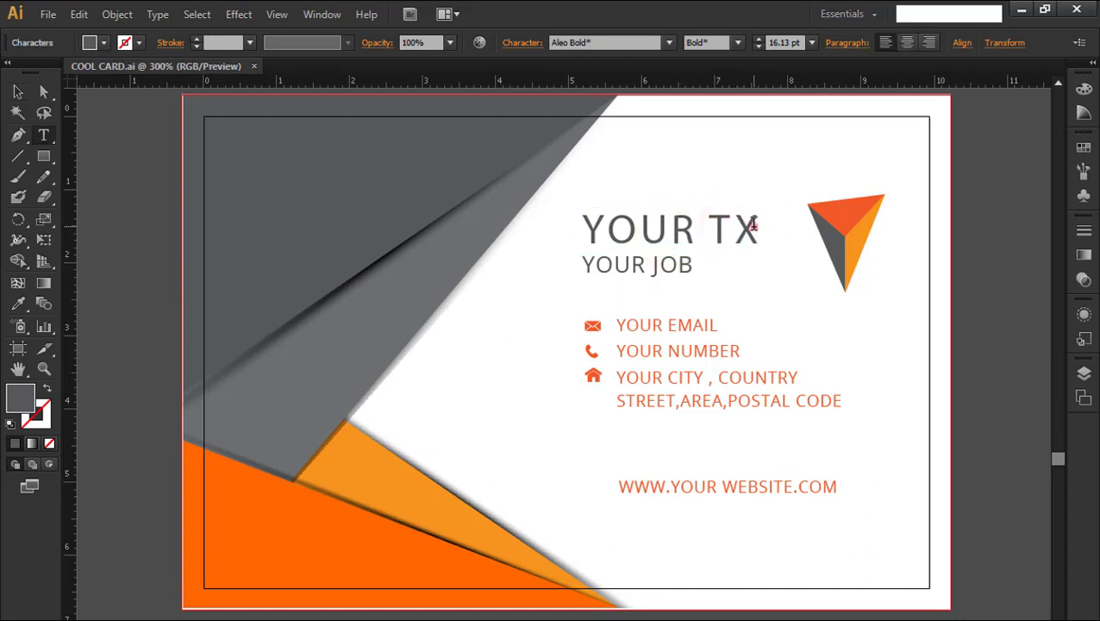
left_click(753, 227)
key("BackSpace")
key("BackSpace")
key("BackSpace")
key("BackSpace")
key("BackSpace")
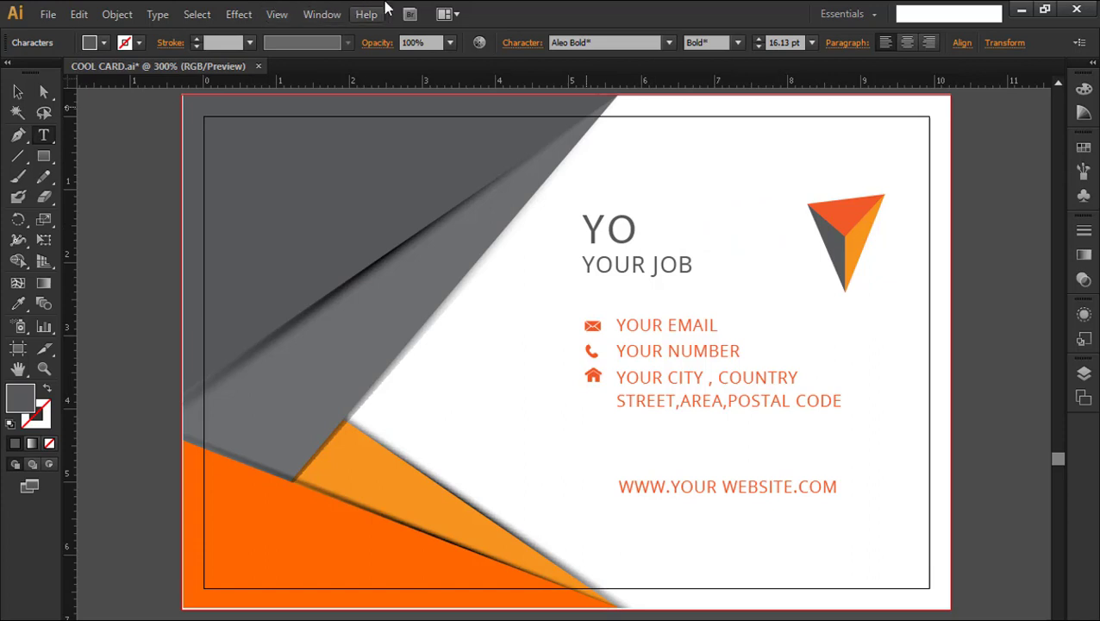
key("BackSpace")
key("BackSpace")
type("S")
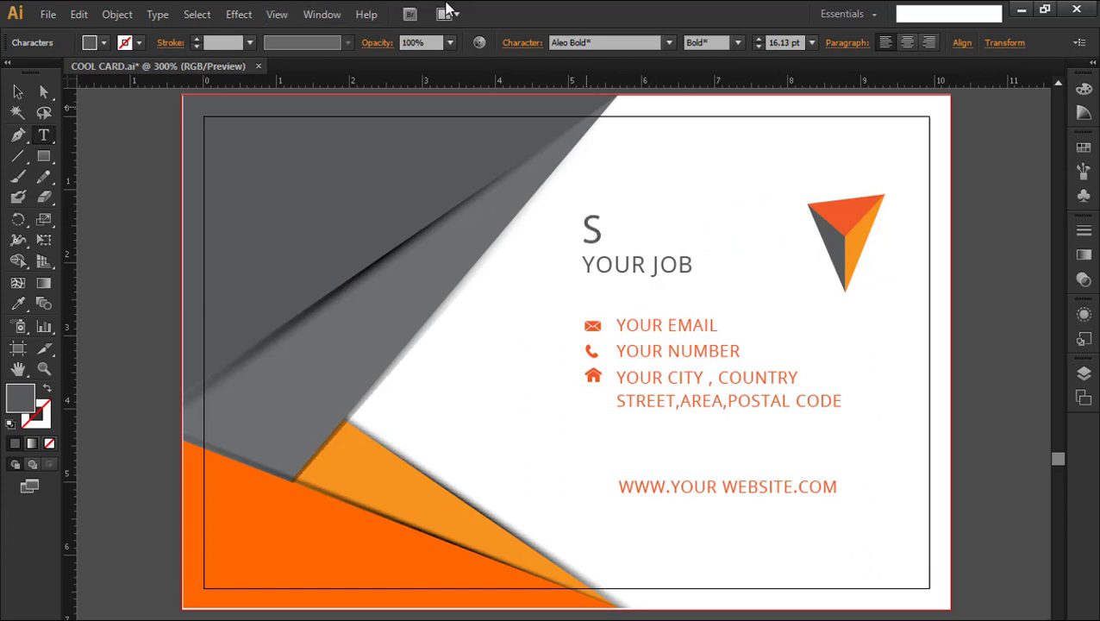
type("IRF LEO")
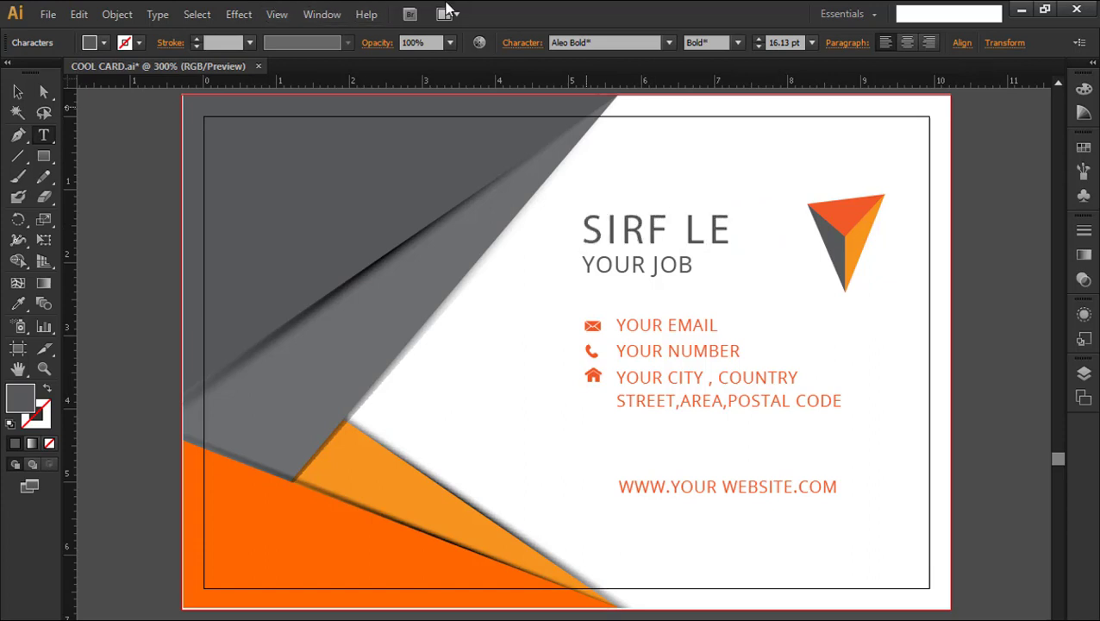
left_click(657, 282)
left_click(695, 271)
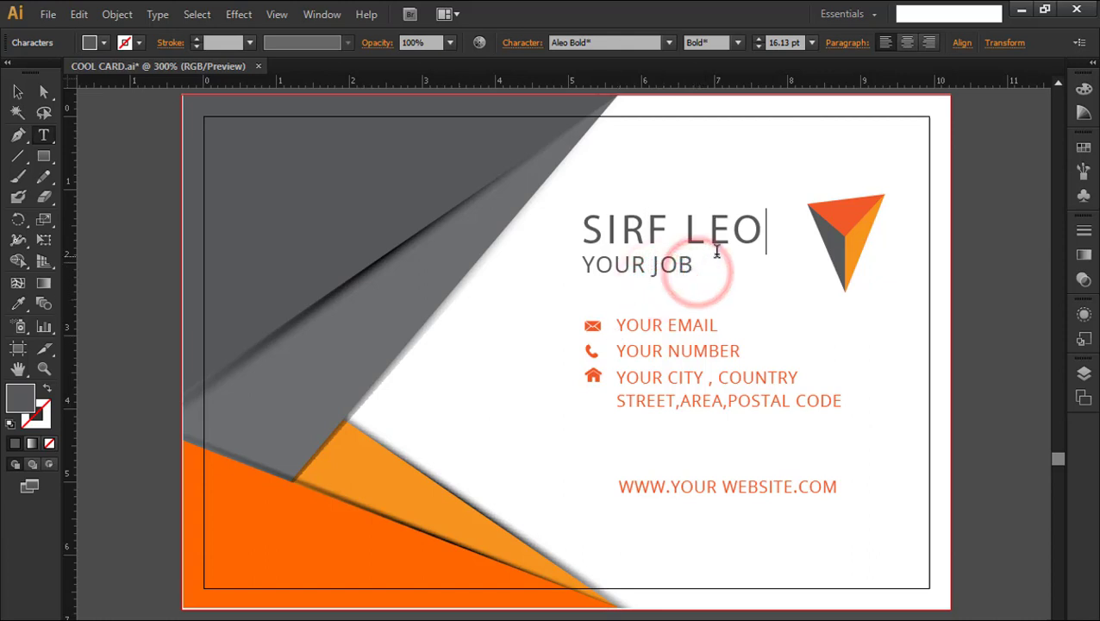
left_click(21, 93)
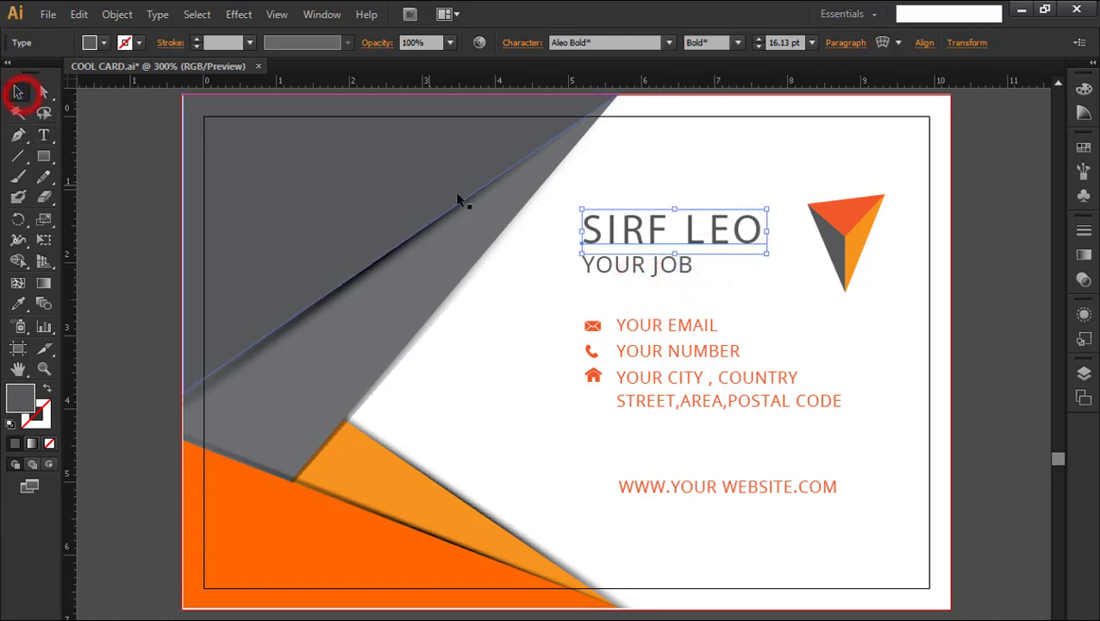
Step: Change the YOUR JOB line beneath the name to 'Graphic Designer'
left_click(662, 272)
double_click(687, 270)
left_click_drag(694, 268, 586, 264)
key("BackSpace")
type("Gr")
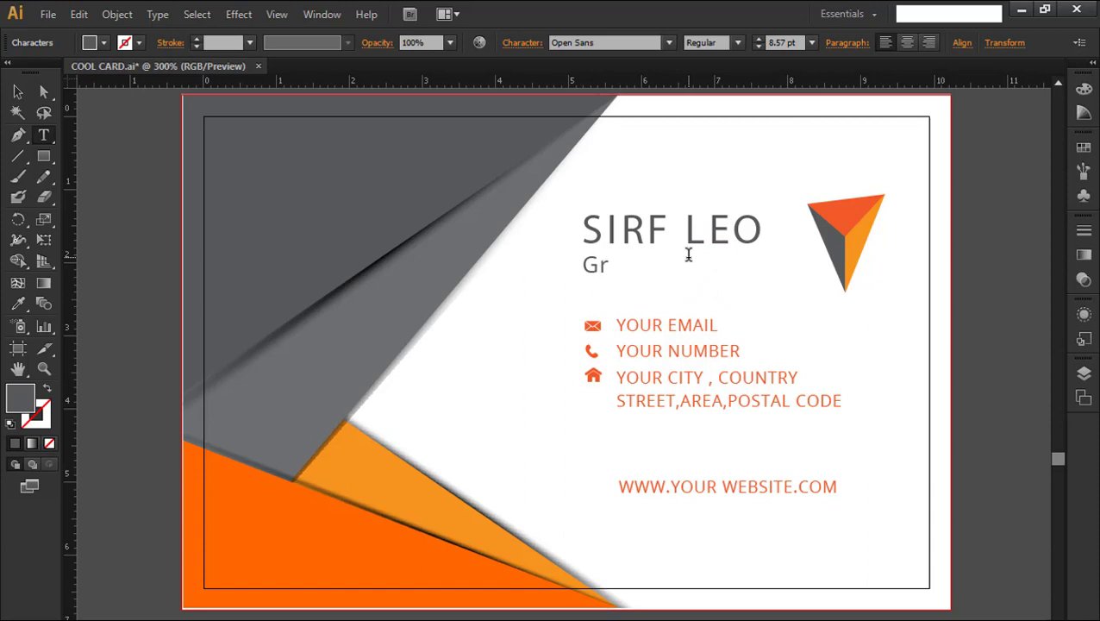
type("aphic Designer")
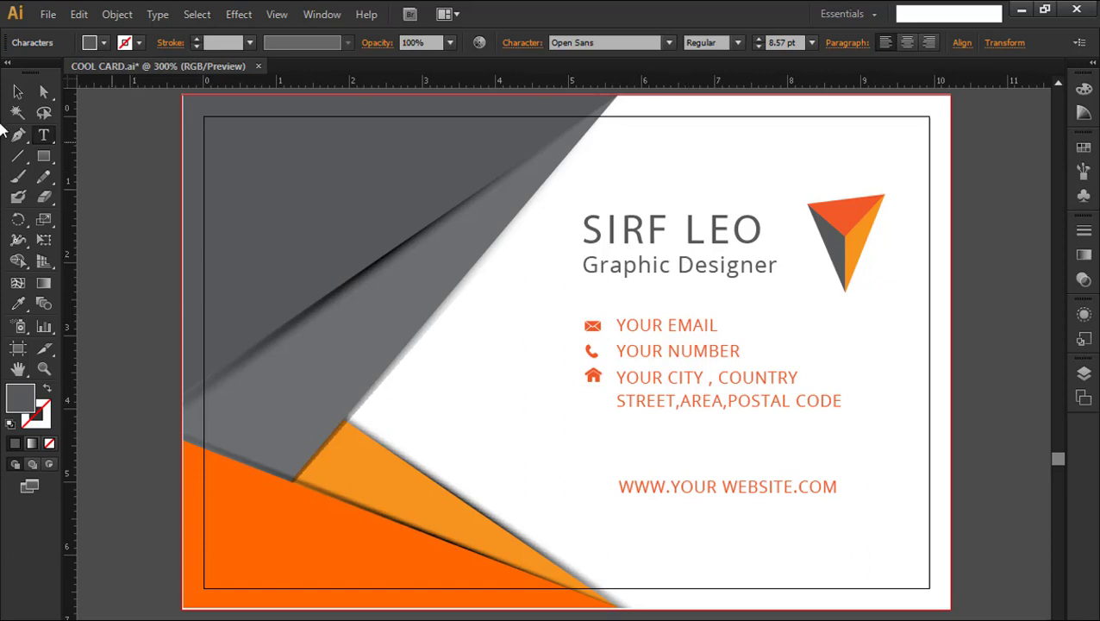
Step: Ungroup the contact details block twice so YOUR EMAIL becomes a separate text object
left_click(17, 91)
left_click(678, 328)
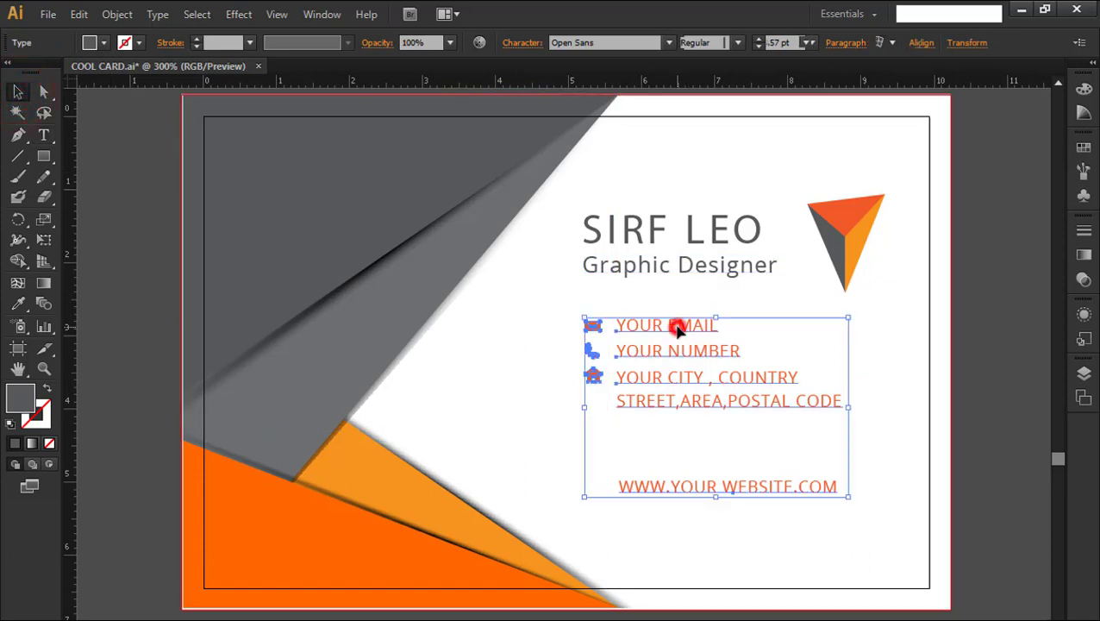
right_click(674, 326)
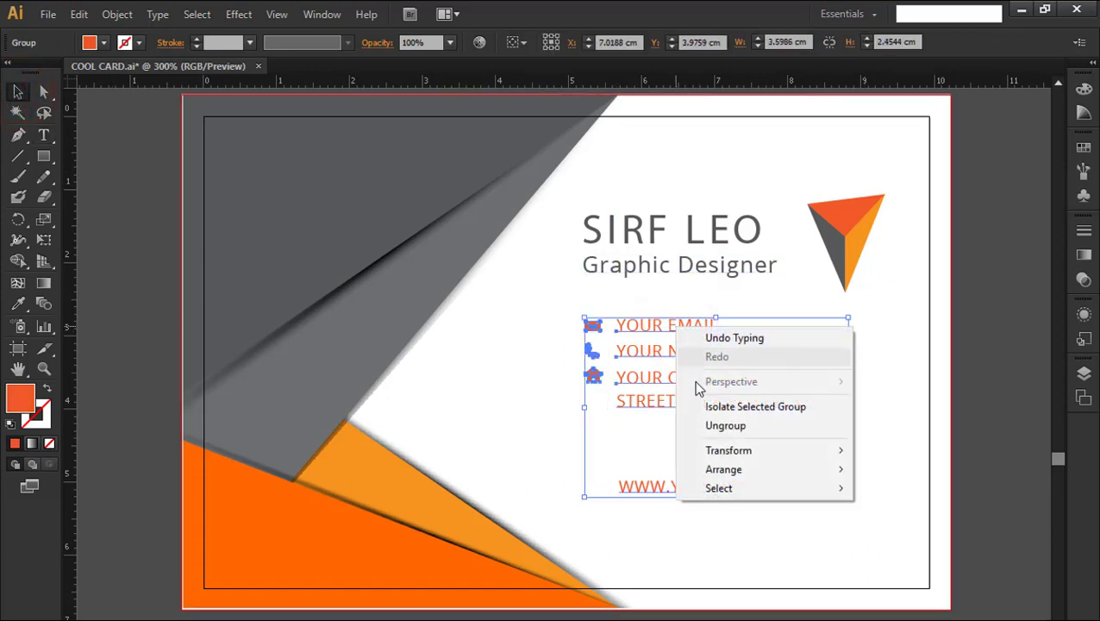
left_click(726, 427)
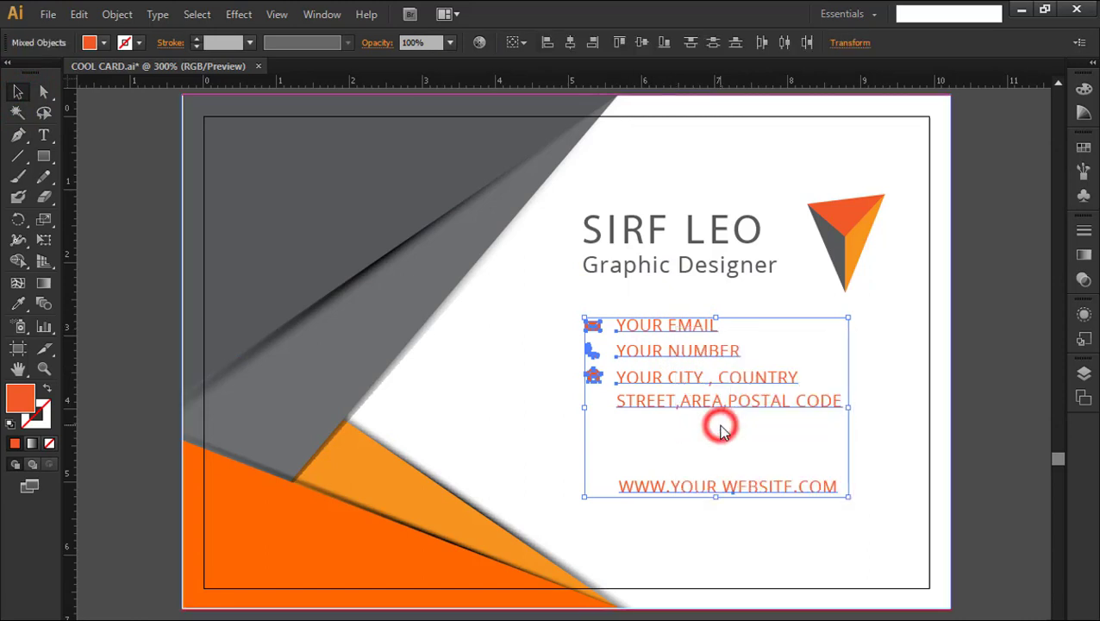
left_click(885, 390)
left_click(700, 326)
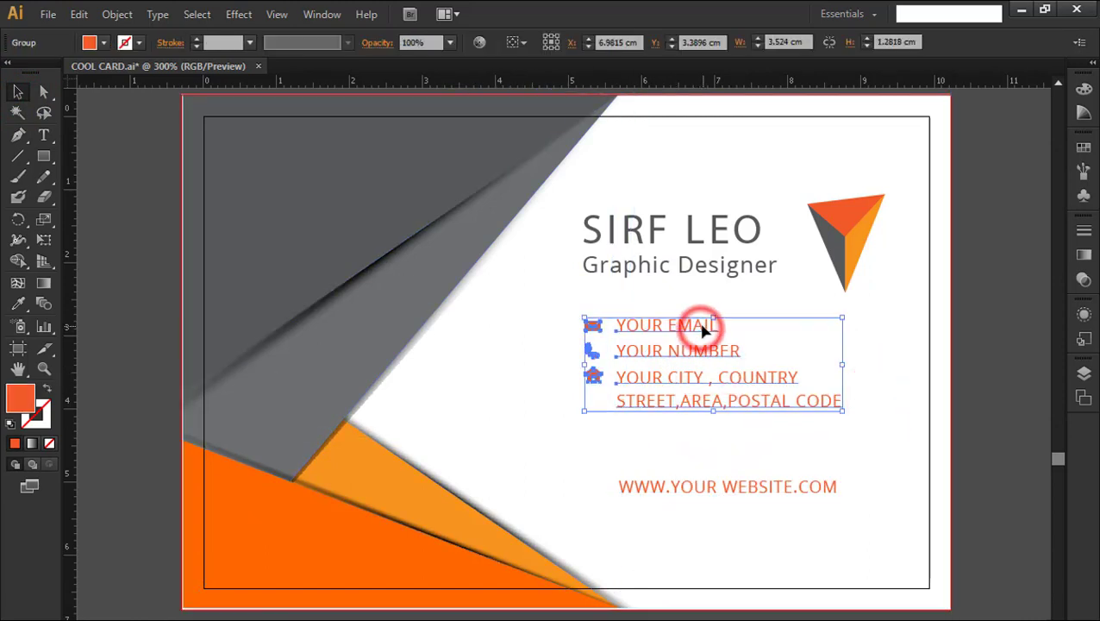
right_click(699, 325)
left_click(748, 426)
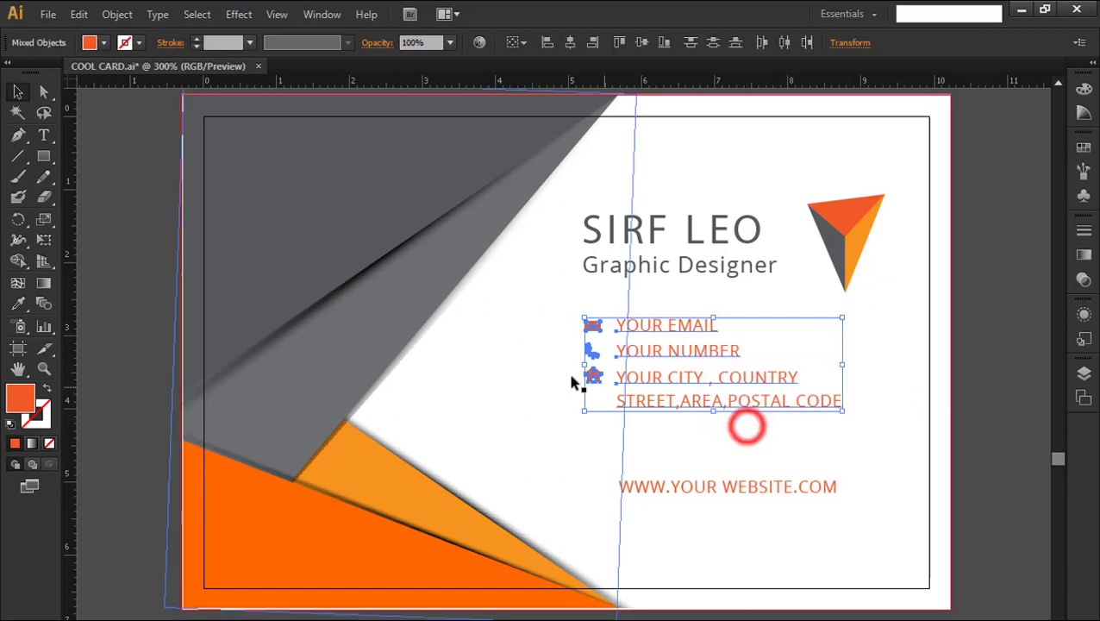
left_click(905, 433)
Step: Replace the YOUR EMAIL and YOUR NUMBER placeholders with the designer's e-mail address and phone number
double_click(694, 326)
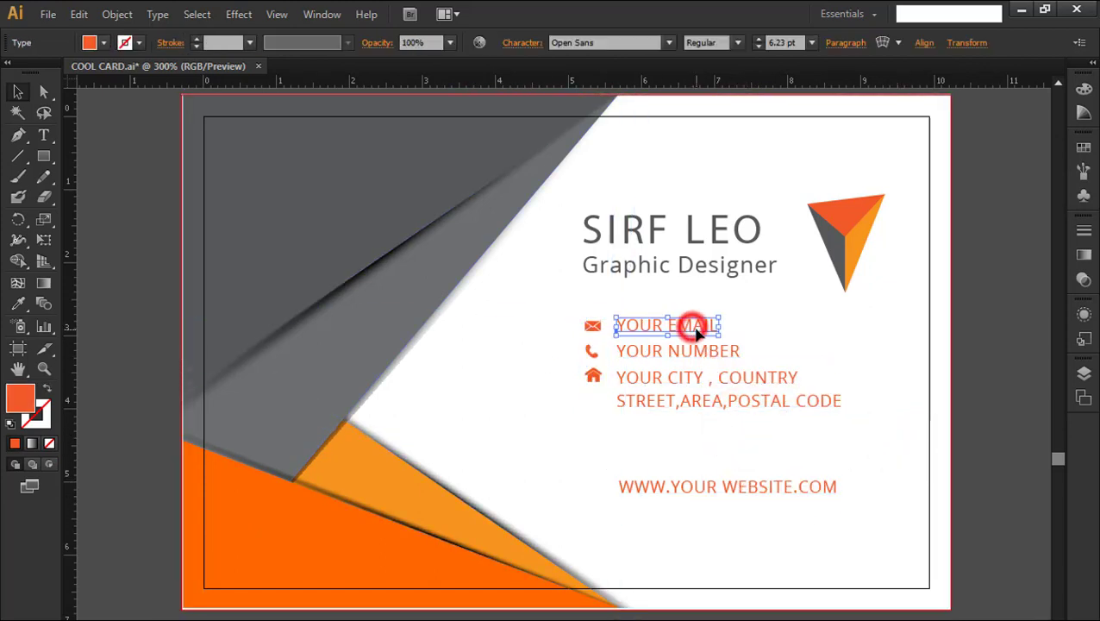
triple_click(705, 323)
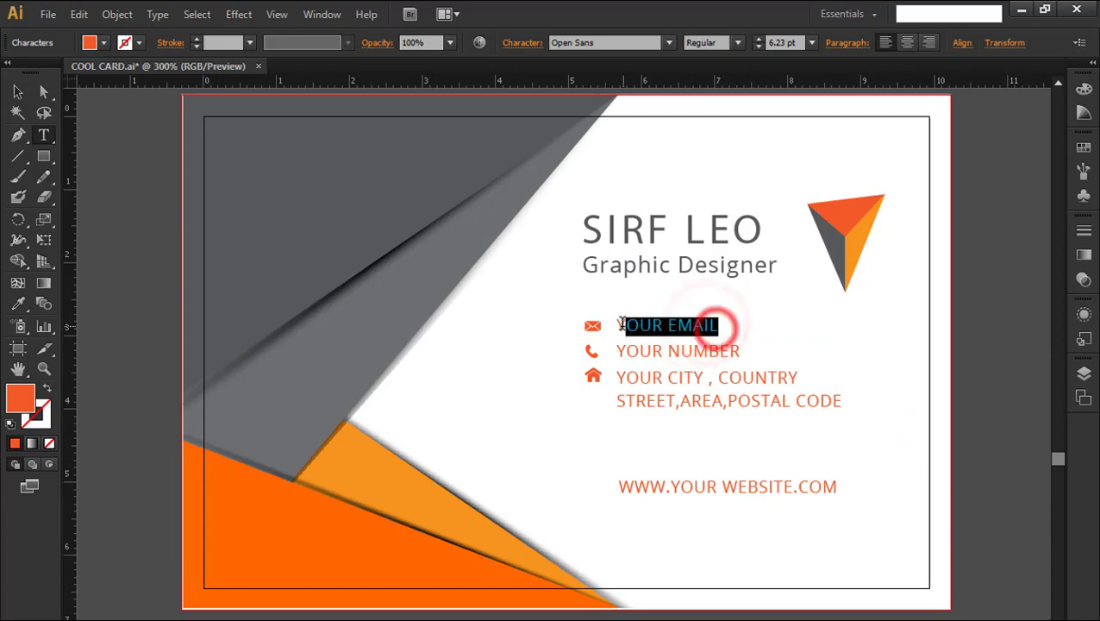
key("BackSpace")
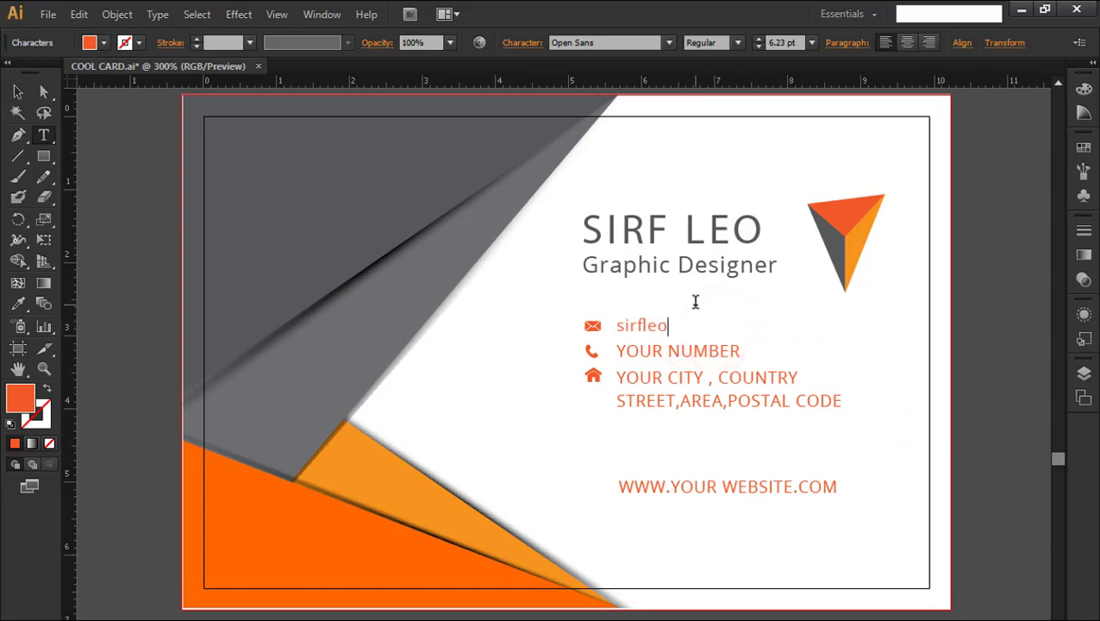
type("@gmail.com")
left_click_drag(741, 352, 620, 349)
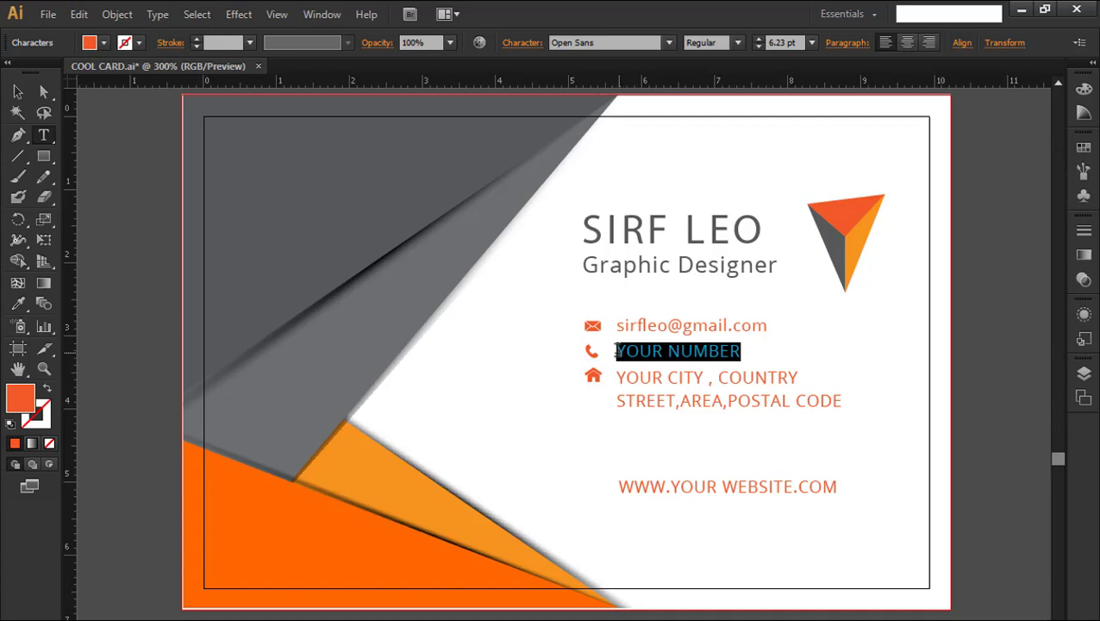
key("BackSpace")
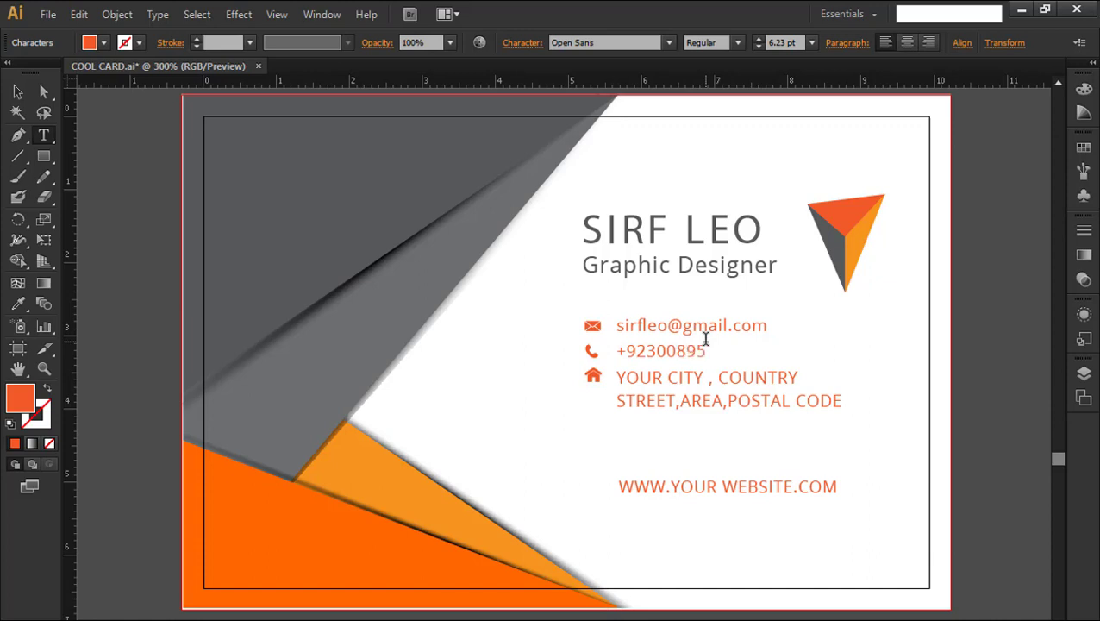
Step: Replace YOUR CITY with the city name and complete the country on the address line
left_click(742, 377)
left_click(636, 376)
left_click_drag(704, 378, 614, 378)
key("BackSpace")
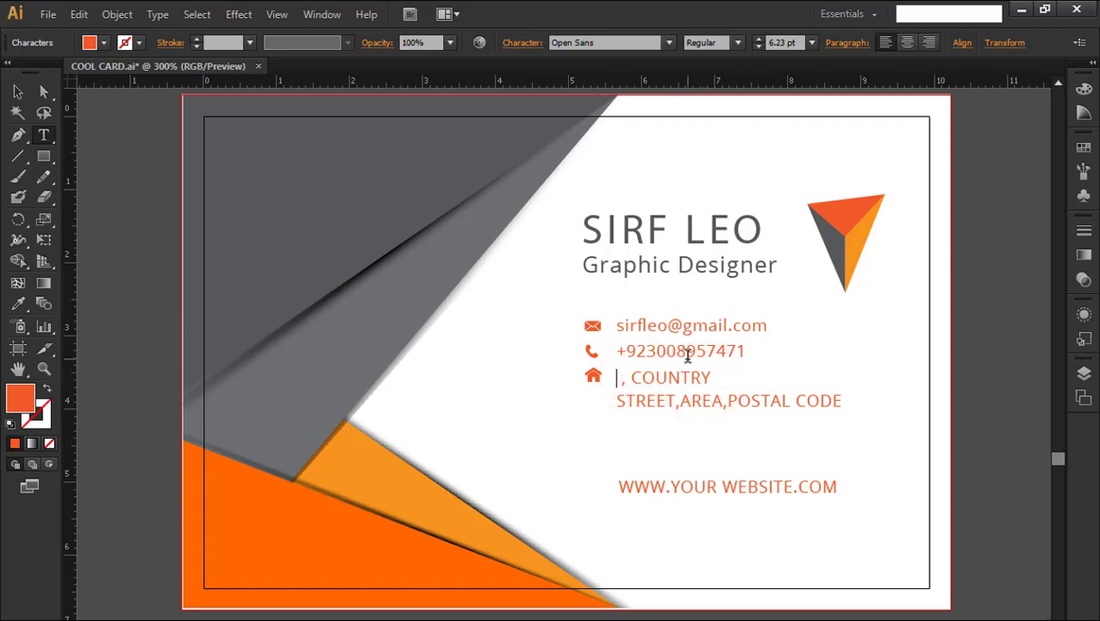
type("Karachi ")
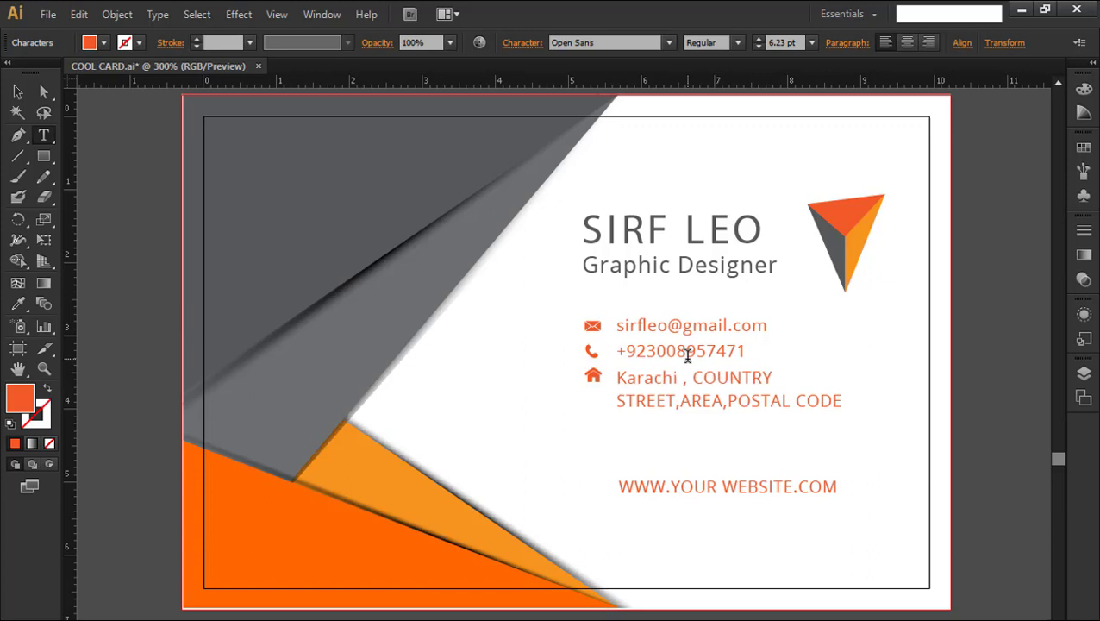
type("Sout")
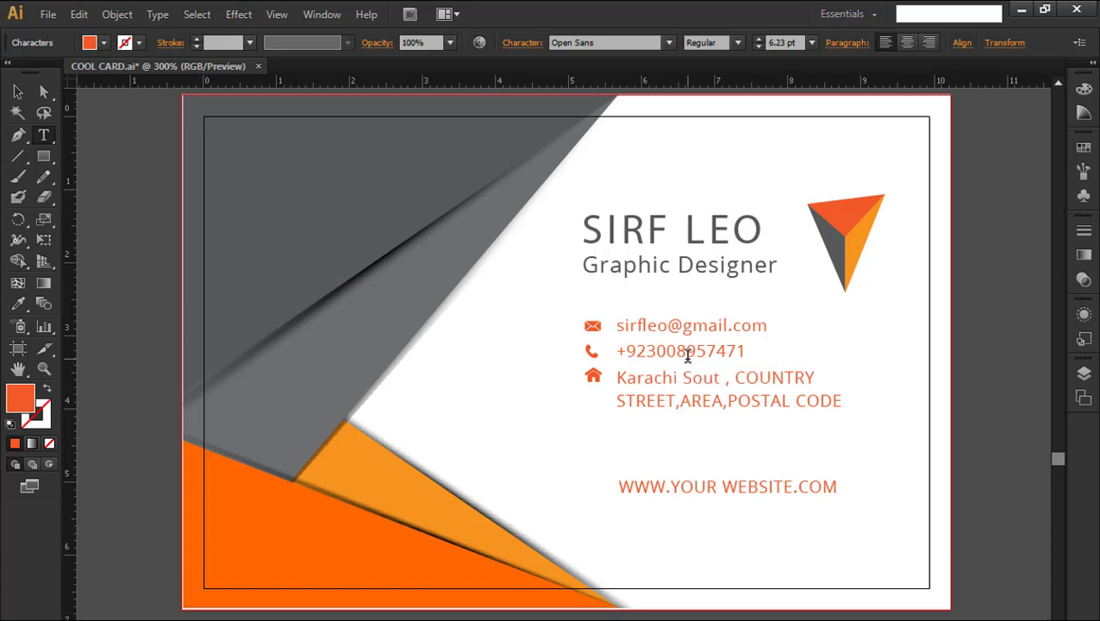
type("h")
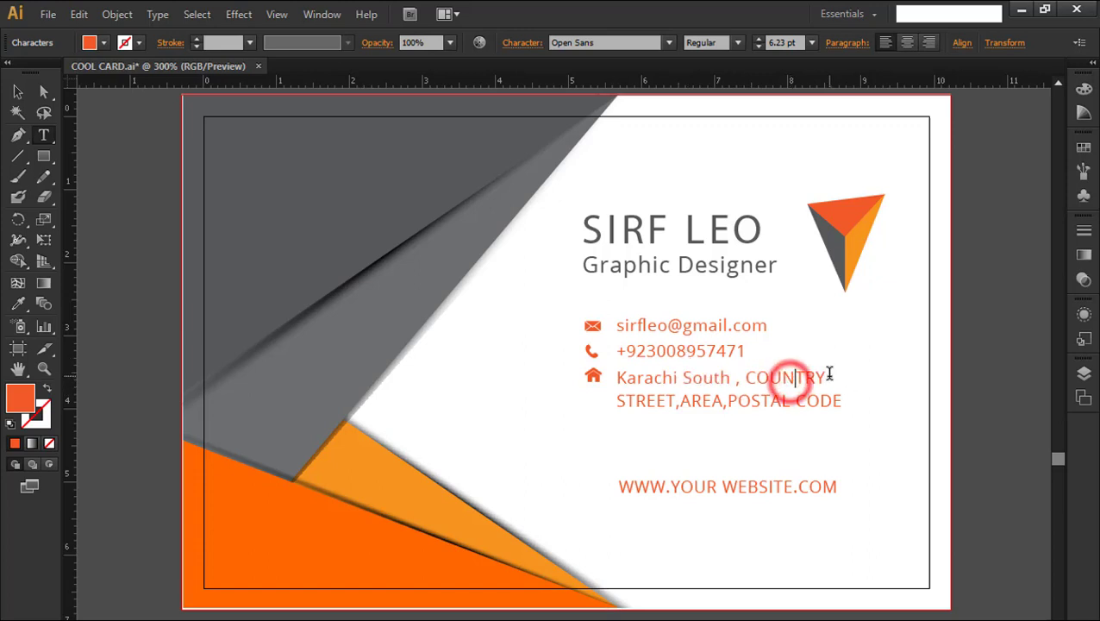
double_click(827, 378)
key("BackSpace")
type("Pak")
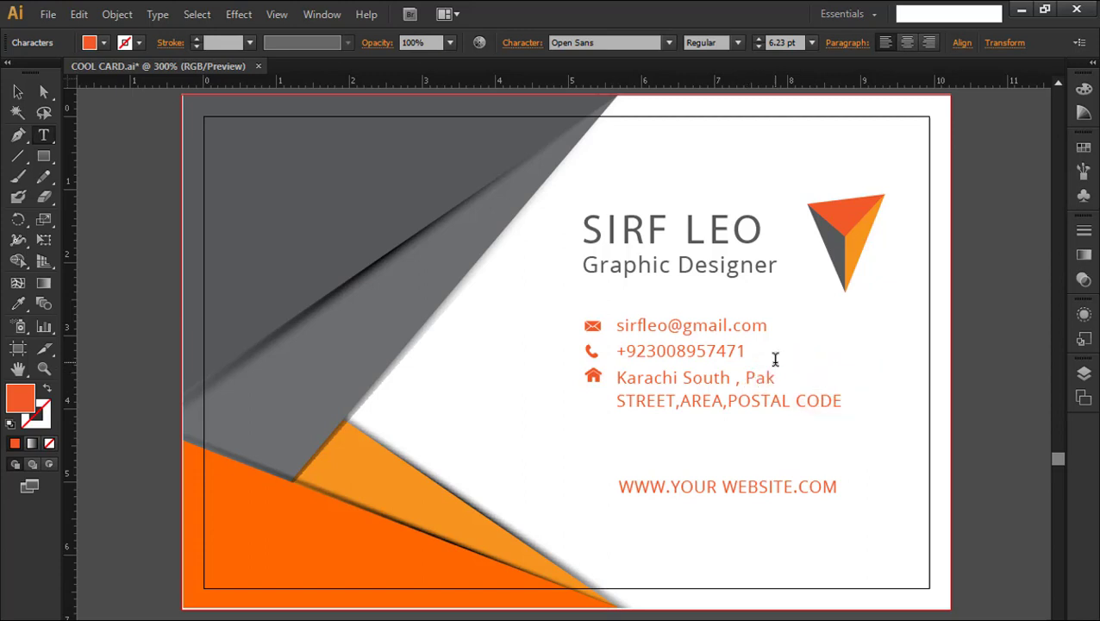
type("istan")
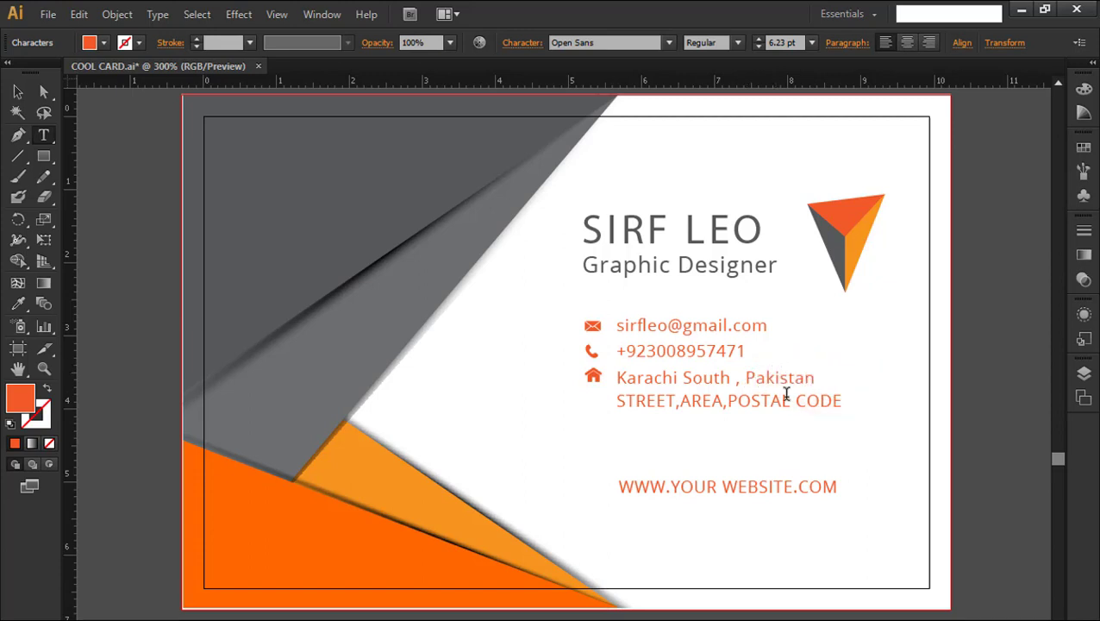
Step: Replace STREET, AREA and POSTAL CODE with the real street number, area and postcode
left_click(779, 405)
left_click(616, 403)
left_click(678, 404)
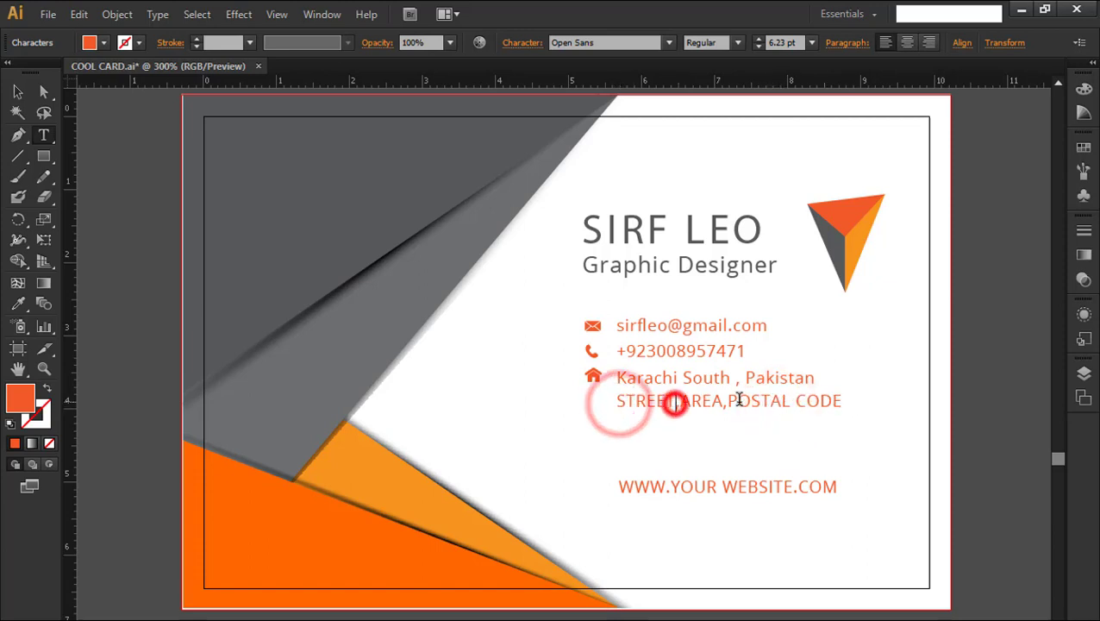
key("BackSpace")
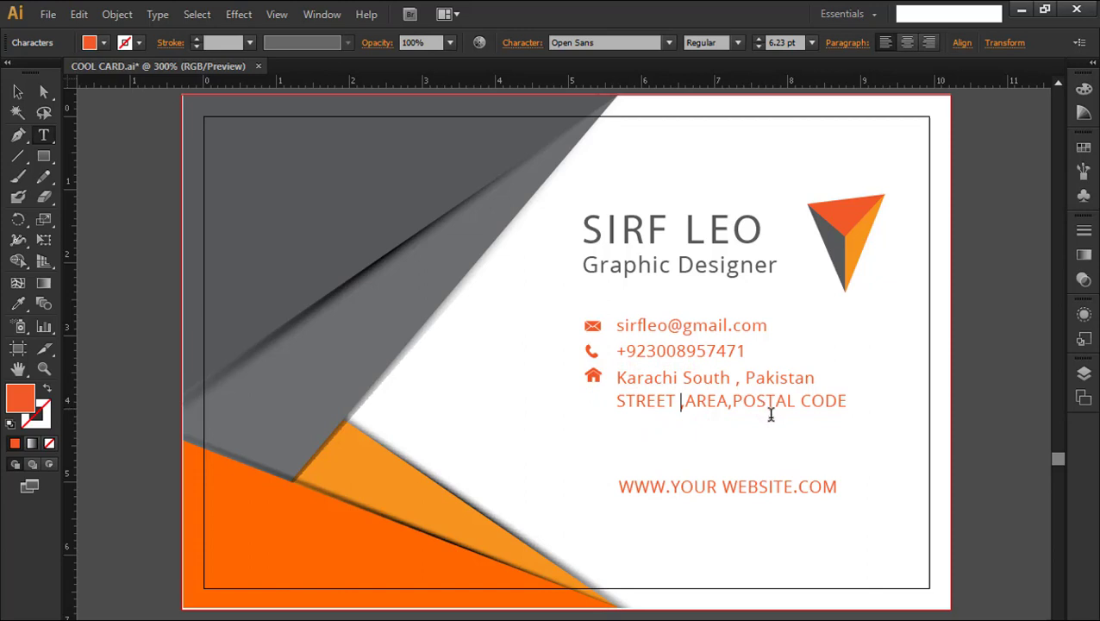
left_click(719, 405)
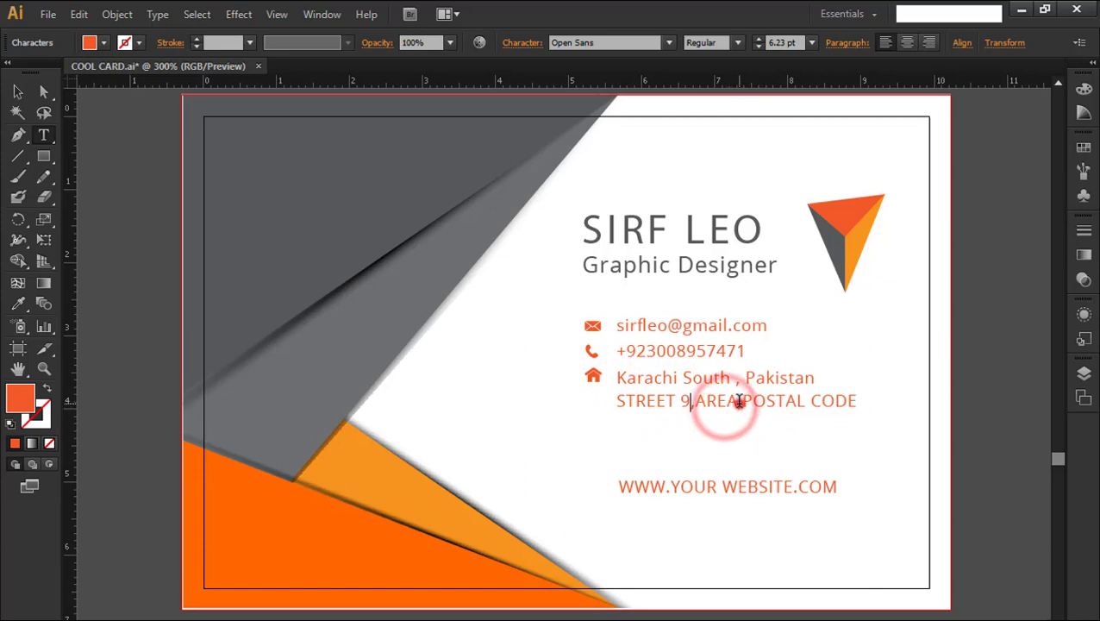
key("Delete")
key("Delete")
key("BackSpace")
key("BackSpace")
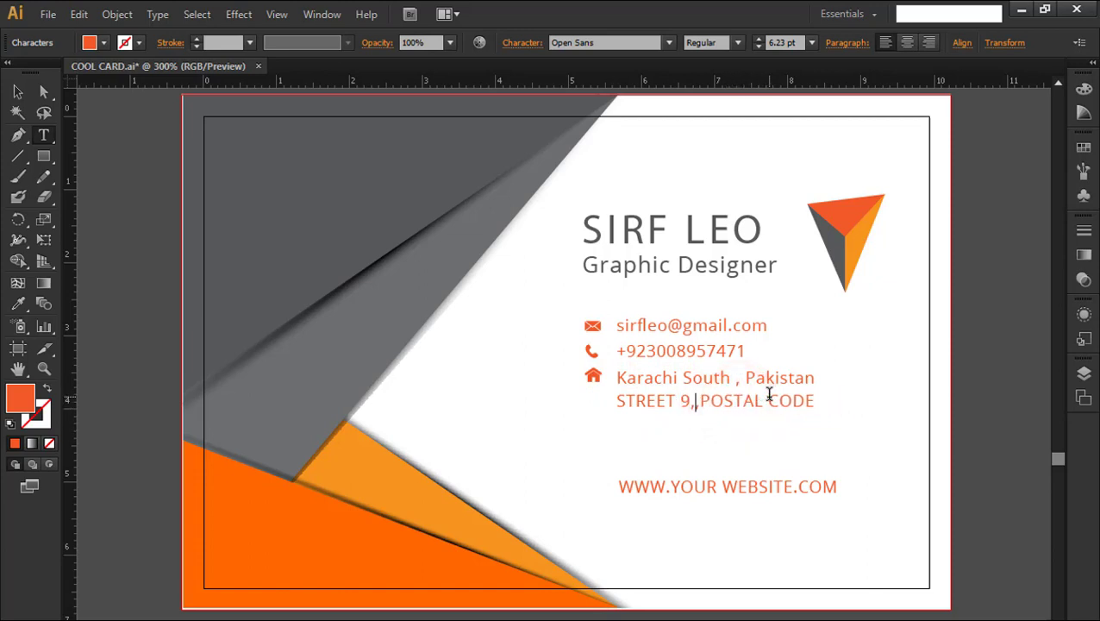
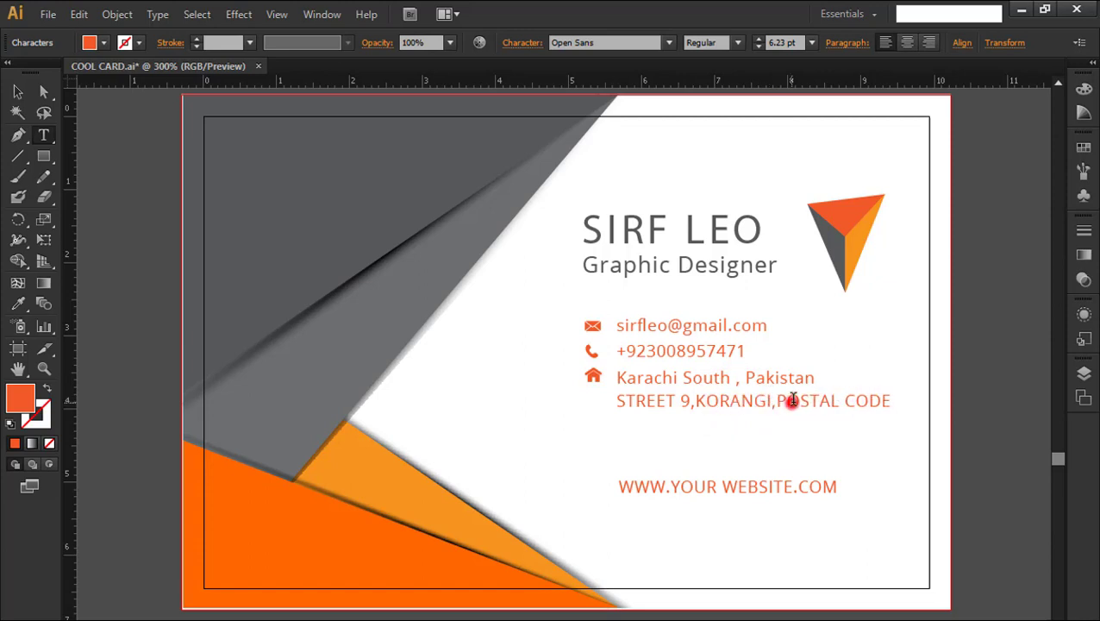
left_click_drag(891, 399, 775, 400)
key("BackSpace")
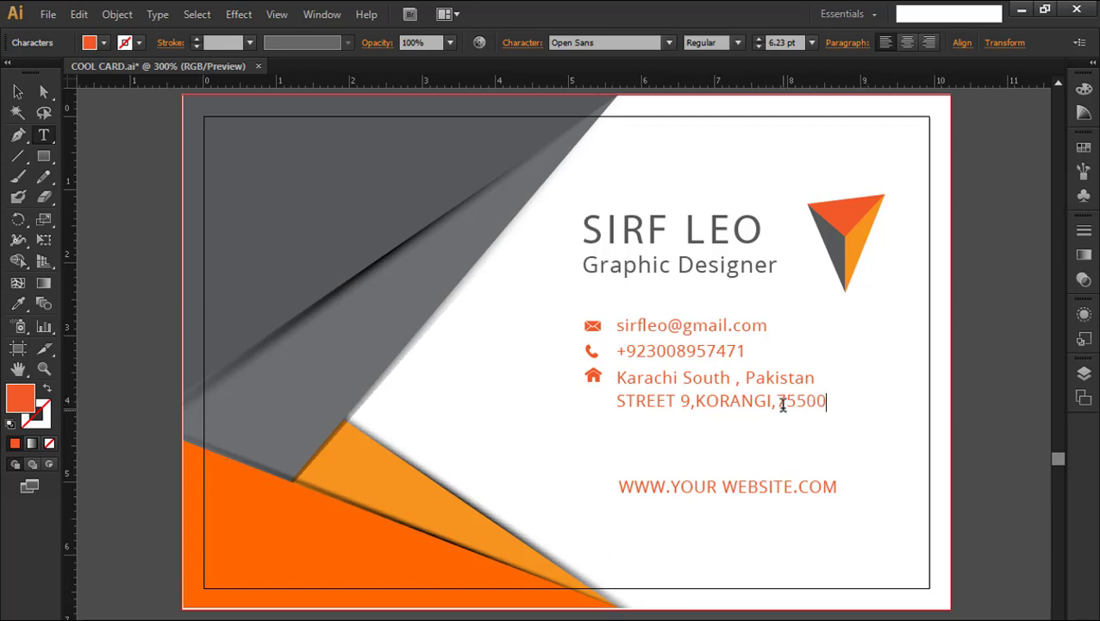
left_click(778, 401)
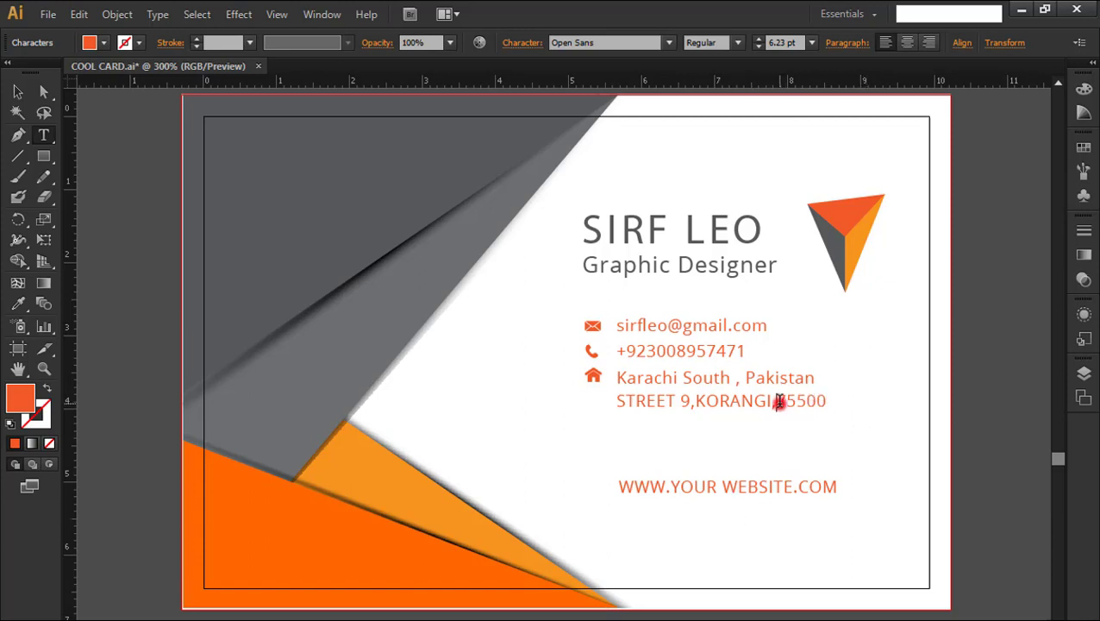
left_click(776, 486)
Step: Swap YOUR WEBSITE in the URL line for the designer's blogspot address, fixing the doubled dot
left_click_drag(841, 490, 614, 489)
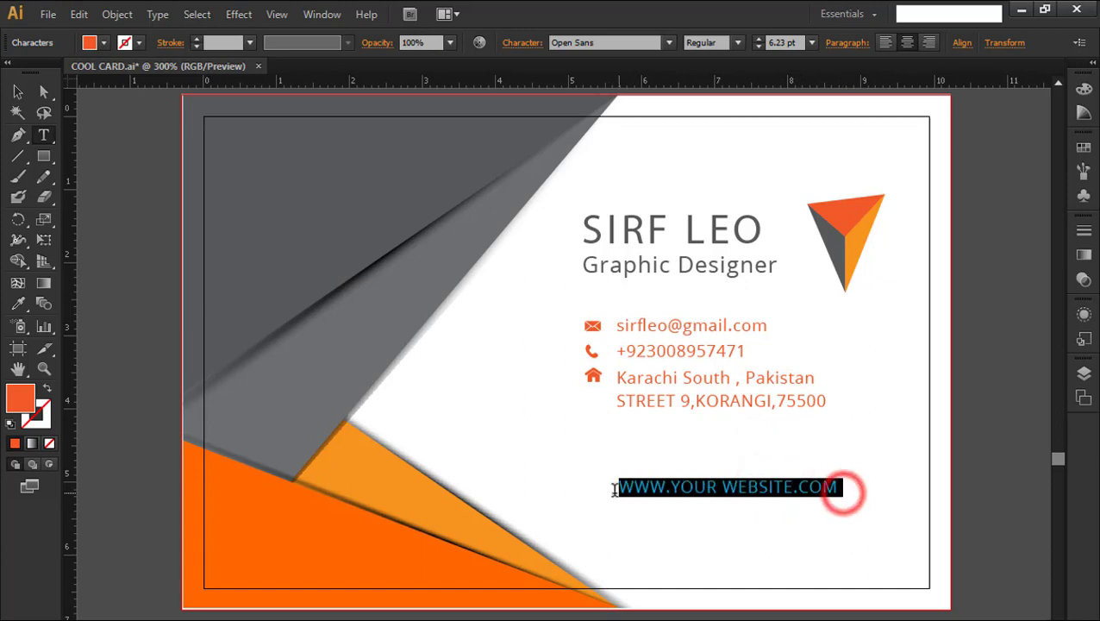
left_click(675, 489)
left_click(792, 486)
key("BackSpace")
key("BackSpace")
key("BackSpace")
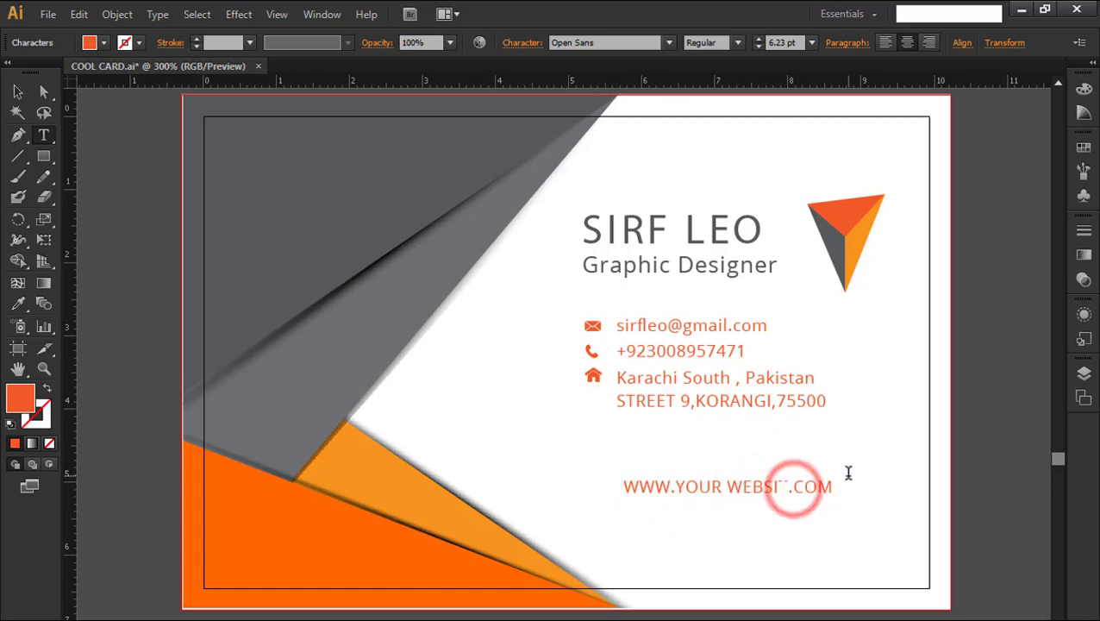
key("BackSpace")
key("BackSpace")
key("BackSpace")
key("BackSpace")
key("BackSpace")
key("BackSpace")
key("BackSpace")
key("BackSpace")
key("BackSpace")
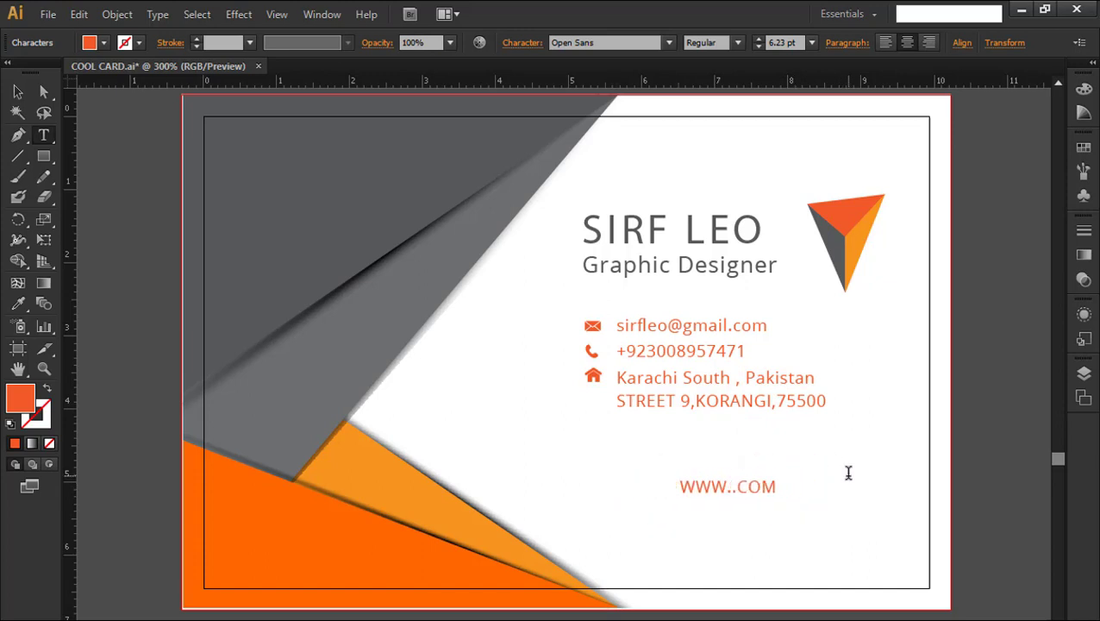
type("S")
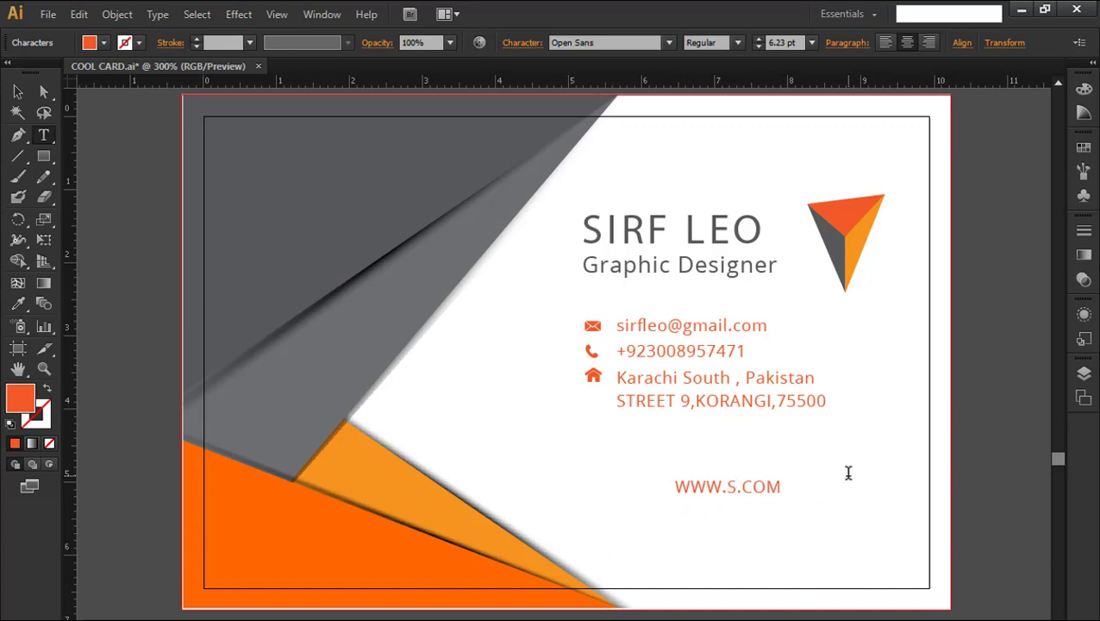
type("IRFLEO")
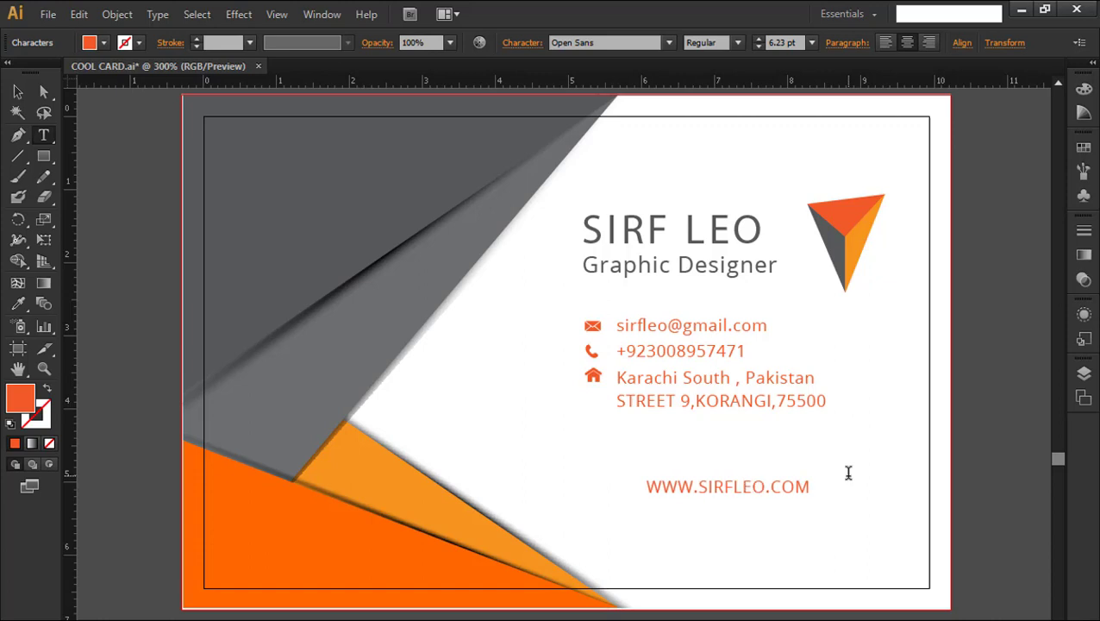
type("ART.")
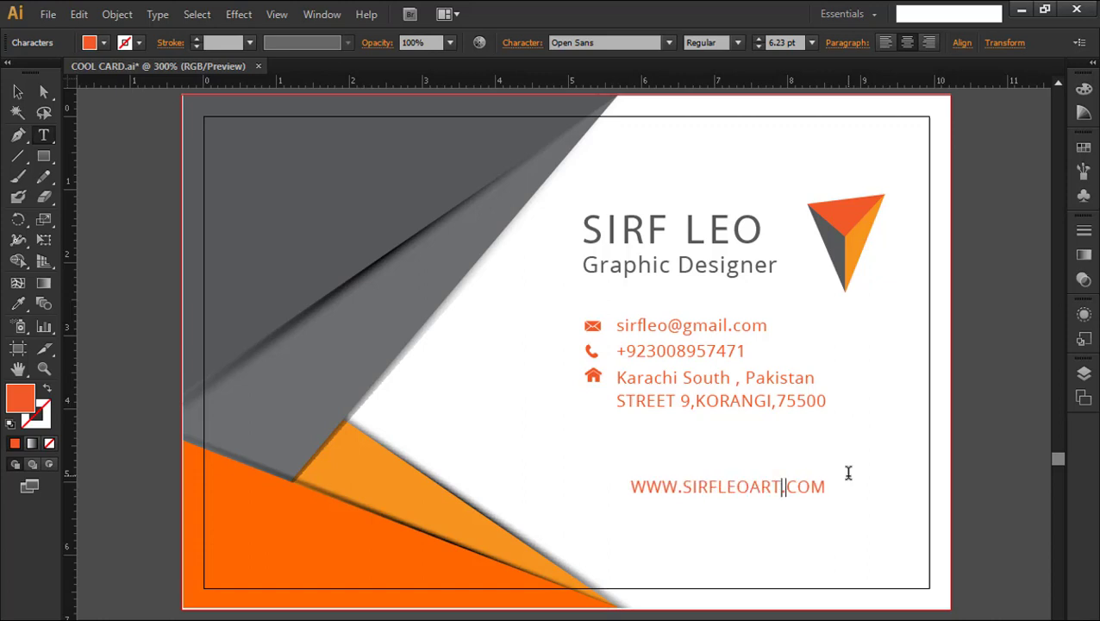
type("/")
key("BackSpace")
type(".BLOG")
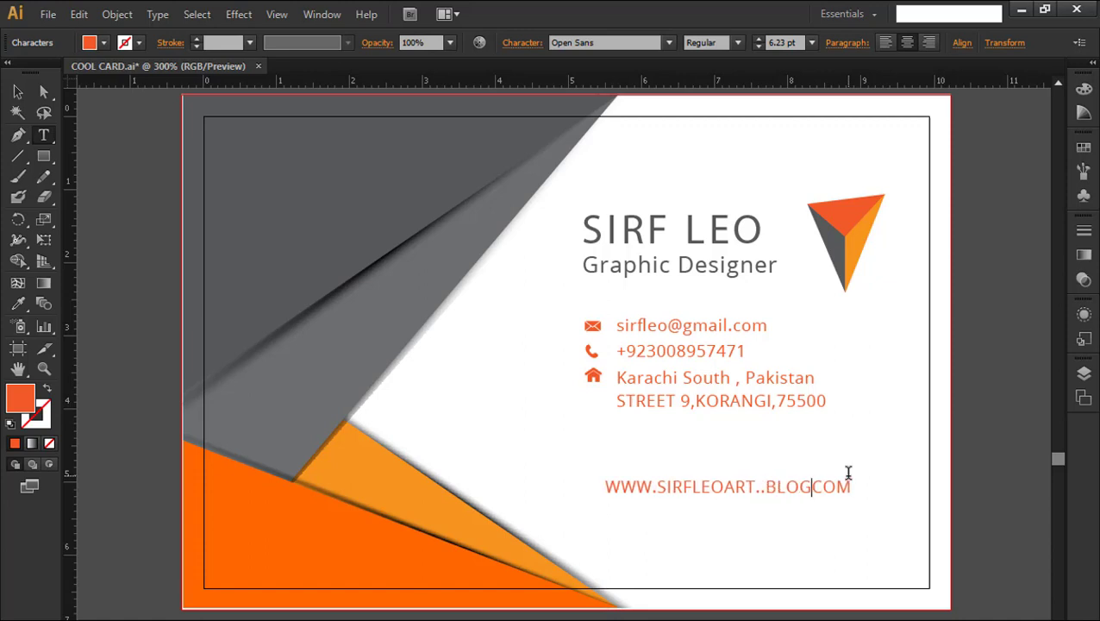
type("SPOT")
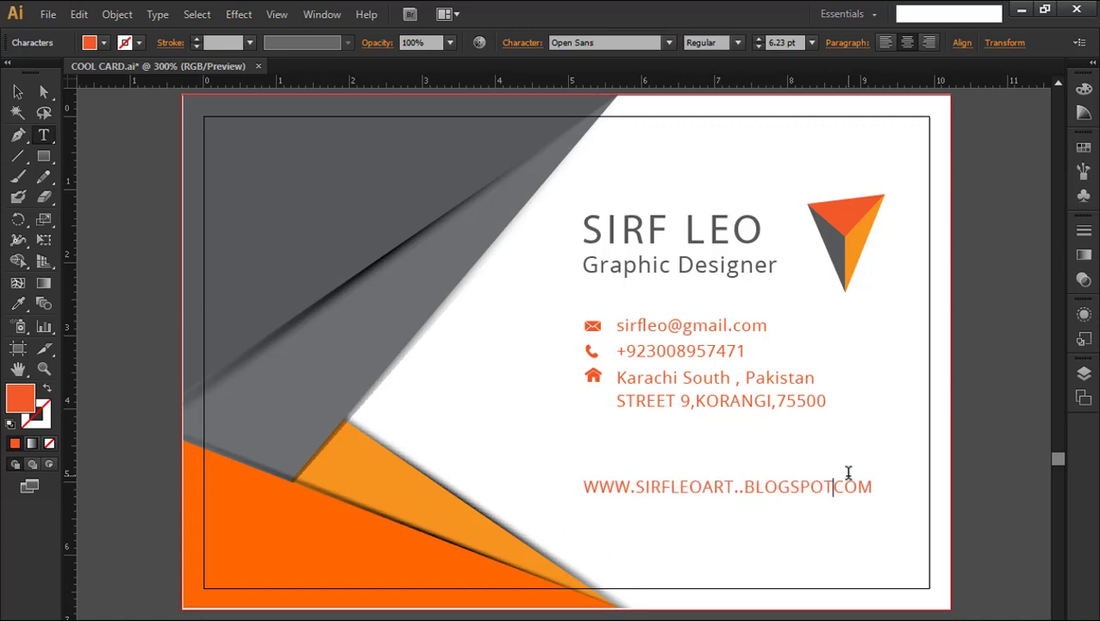
type(".")
left_click(885, 489)
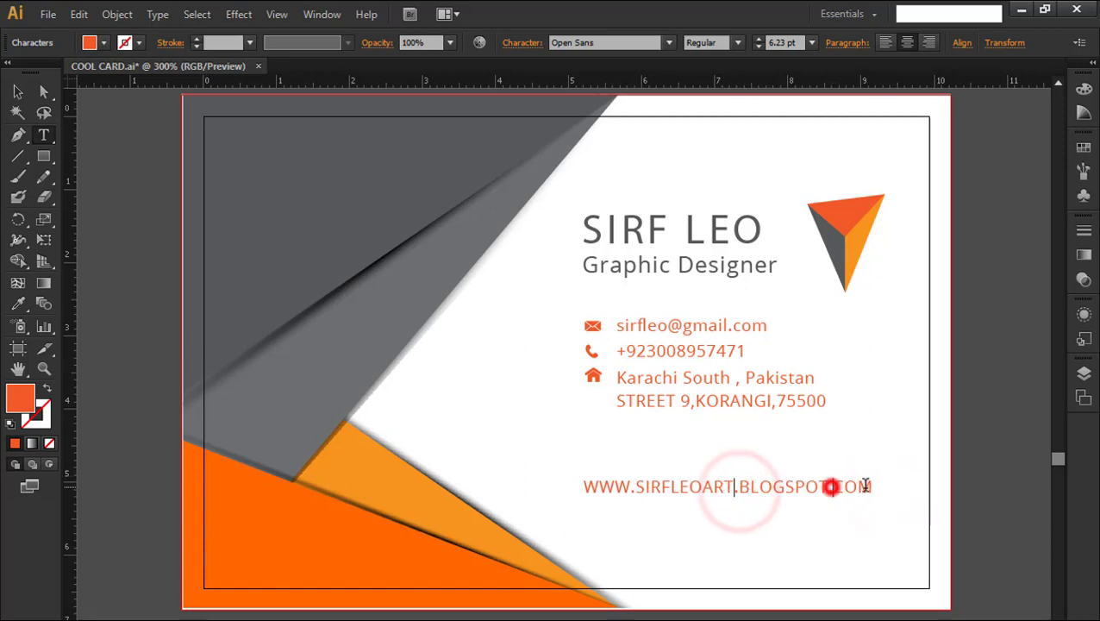
left_click_drag(879, 489, 566, 487)
left_click(571, 455)
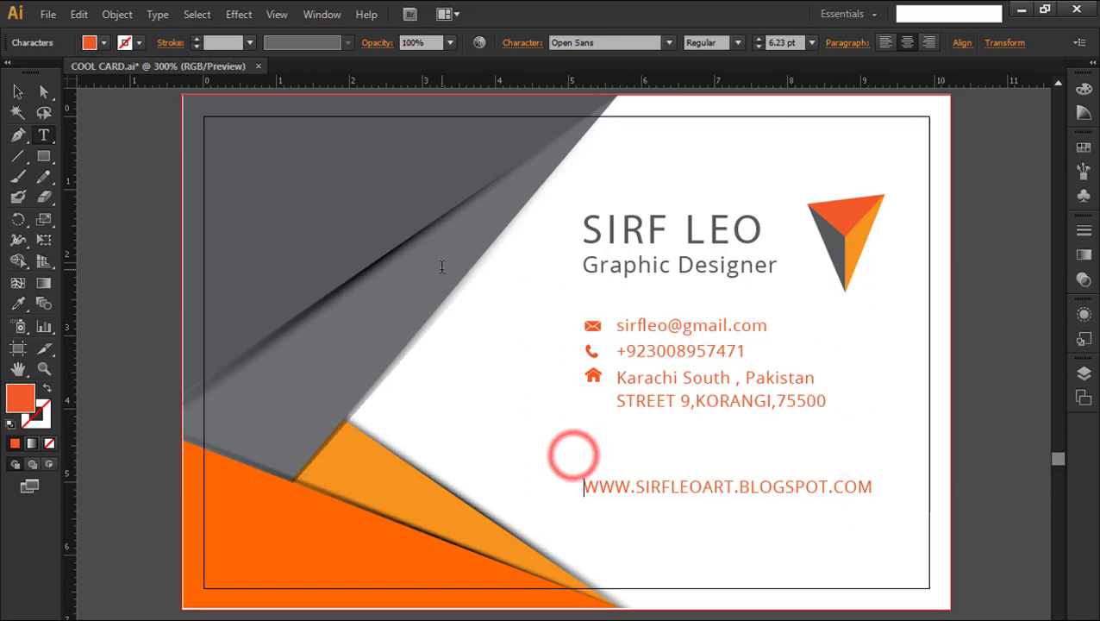
left_click(18, 92)
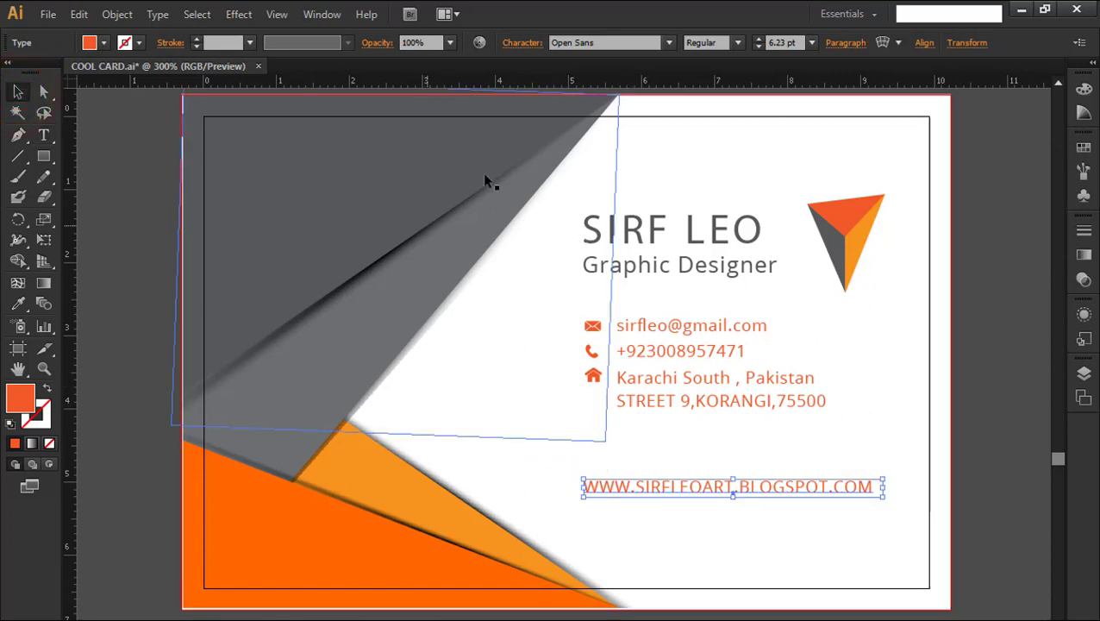
Step: Pan to the logo side and replace YOUR NAME beside the triangle with SIRFLEO
key("ctrl+shift+b")
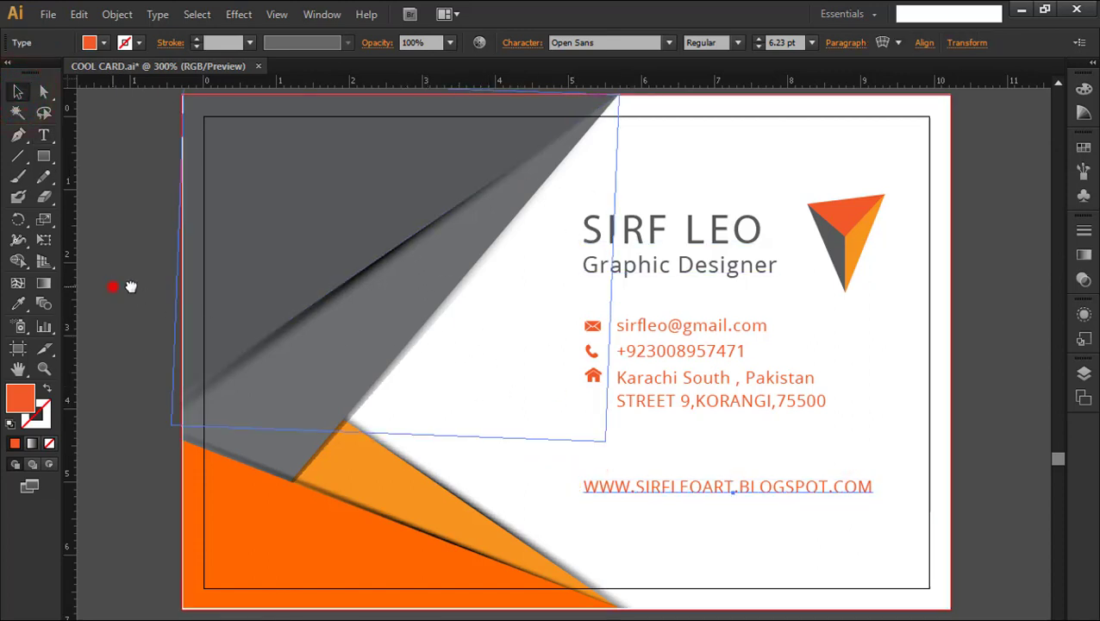
left_click_drag(130, 286, 366, 287)
left_click_drag(198, 297, 555, 298)
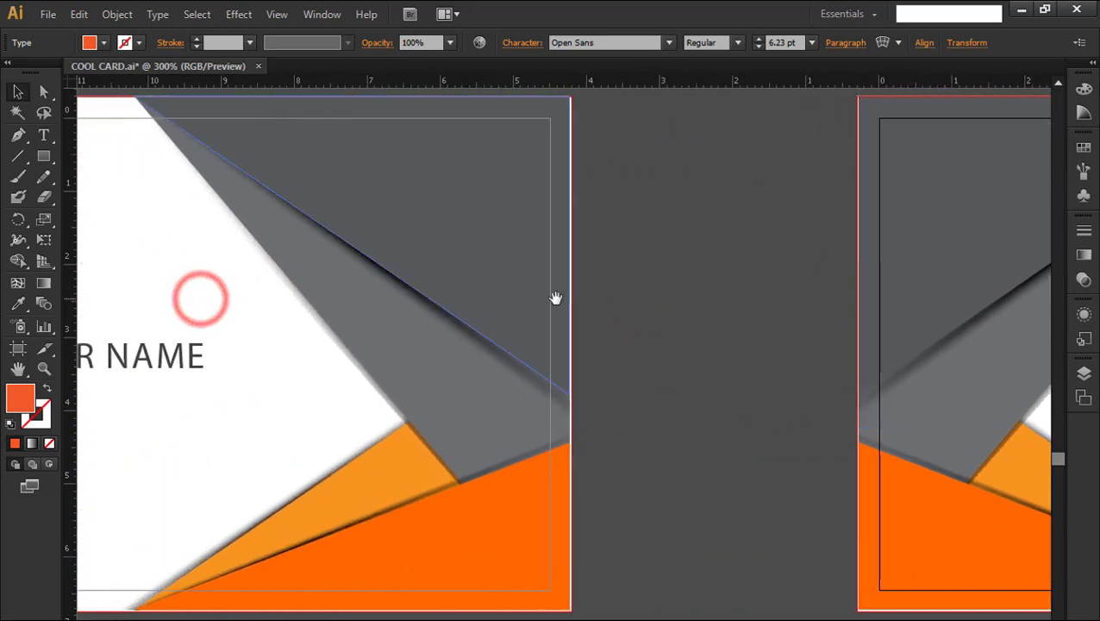
left_click_drag(309, 297, 638, 295)
left_click_drag(564, 295, 604, 297)
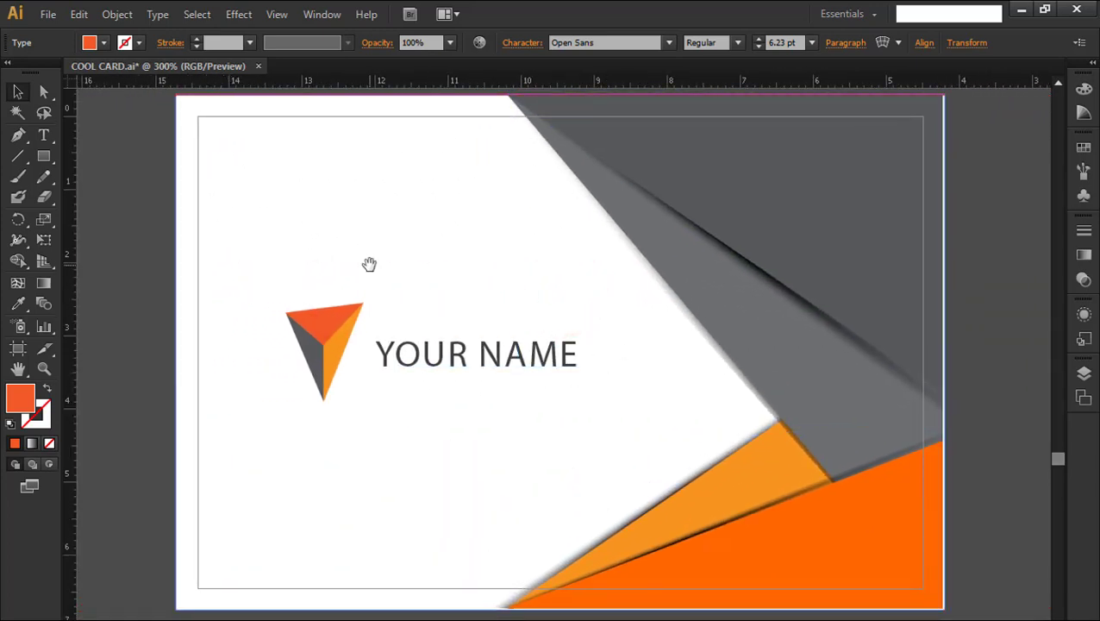
left_click_drag(369, 264, 379, 264)
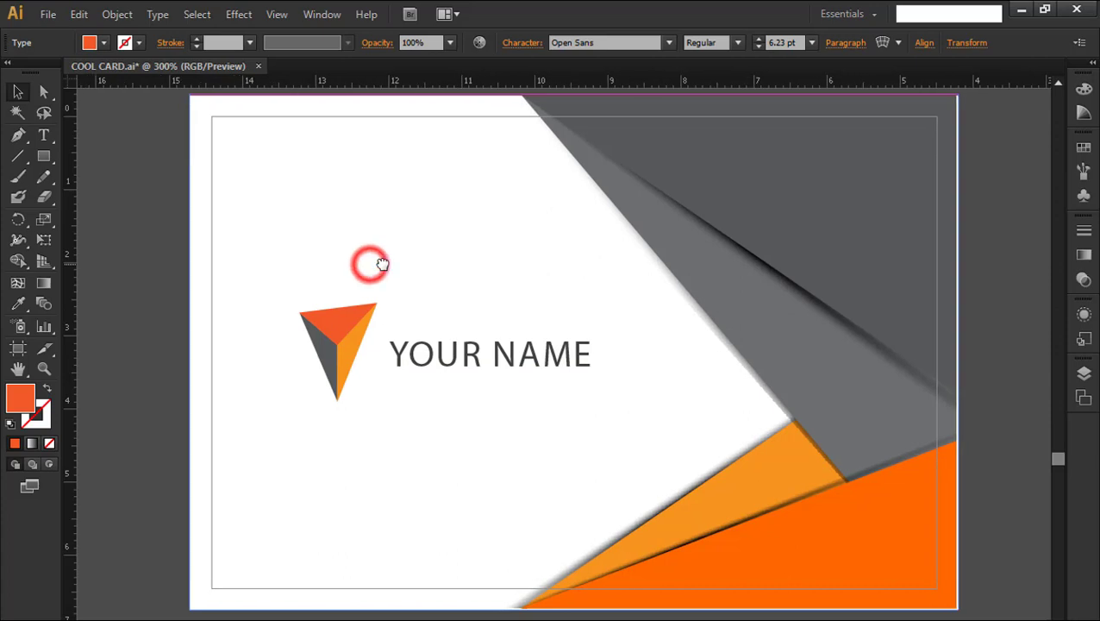
left_click(520, 359)
right_click(525, 359)
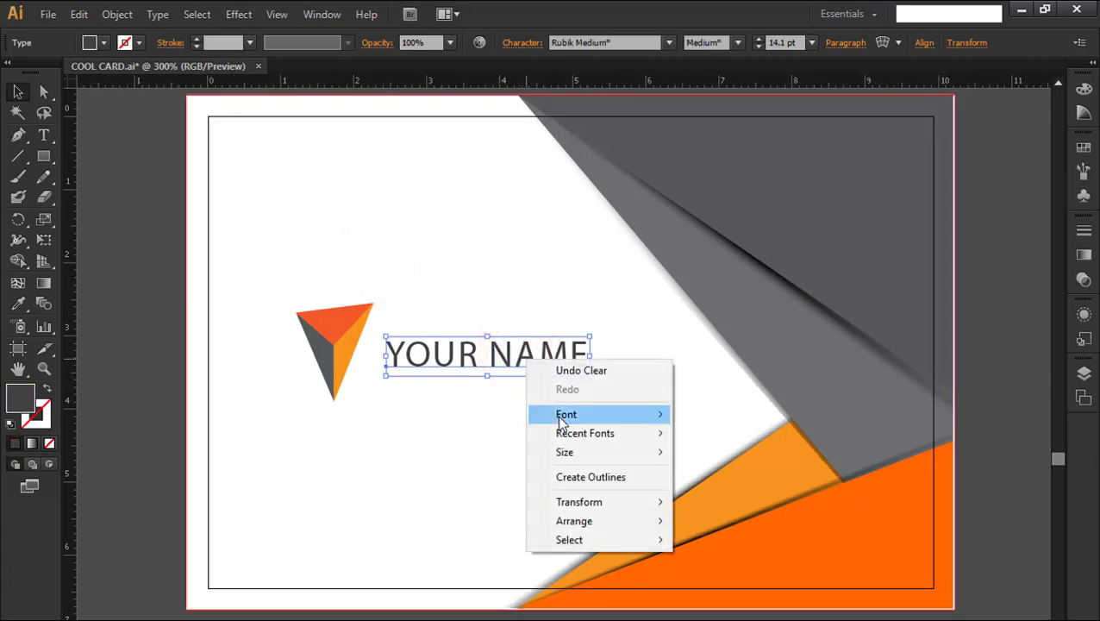
double_click(483, 353)
triple_click(593, 358)
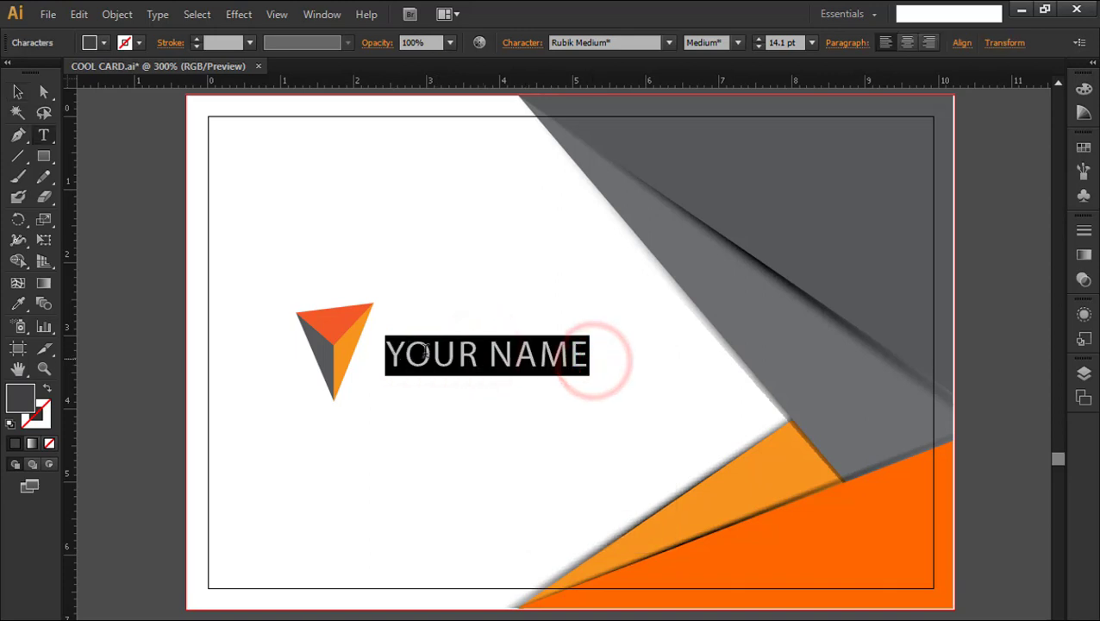
key("BackSpace")
type("SIRFLEO")
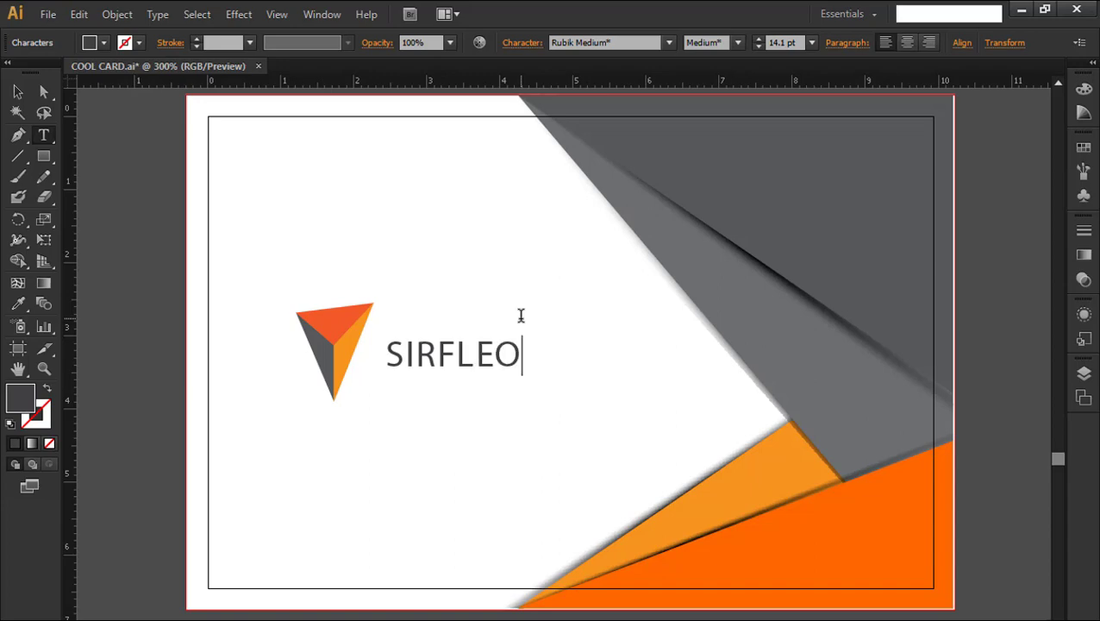
Step: Set the SIRFLEO text in the Impact font
double_click(523, 358)
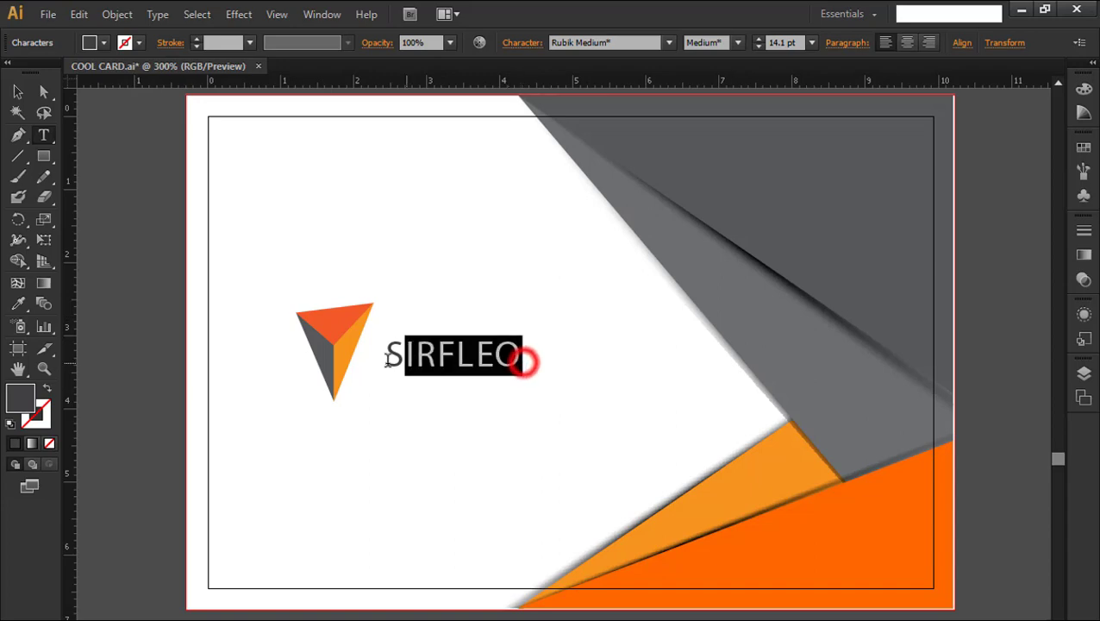
right_click(474, 365)
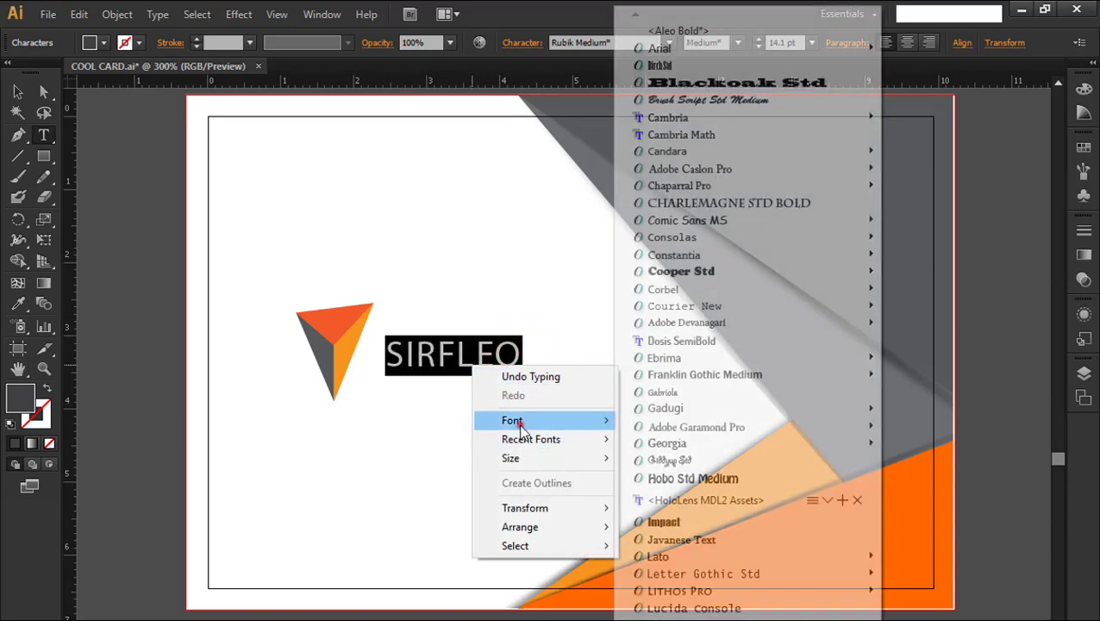
left_click(514, 422)
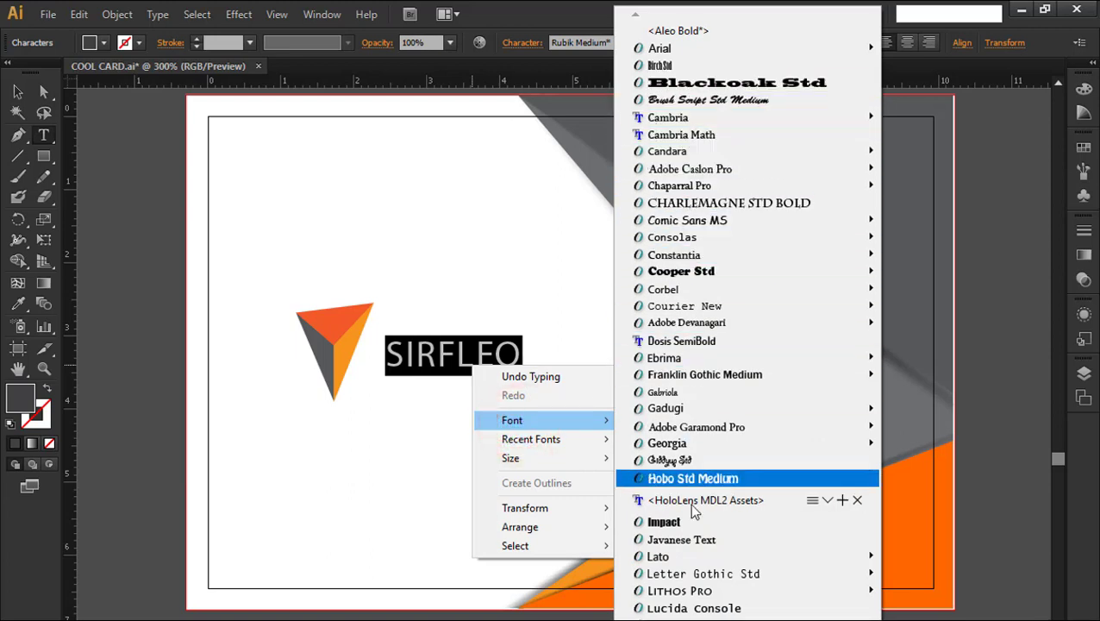
left_click(661, 522)
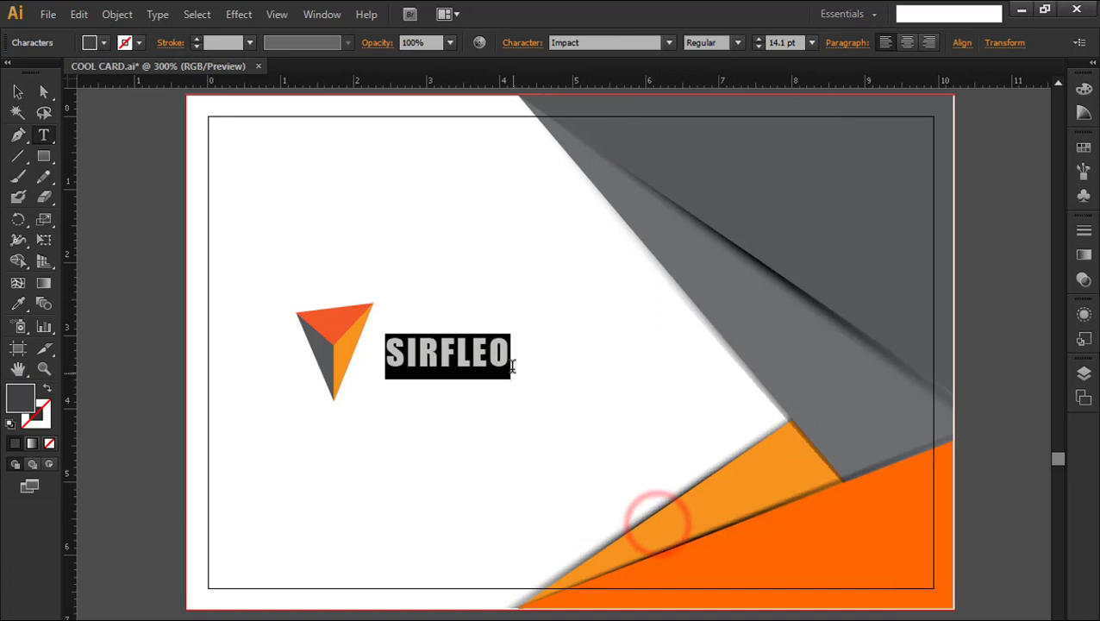
left_click(509, 363)
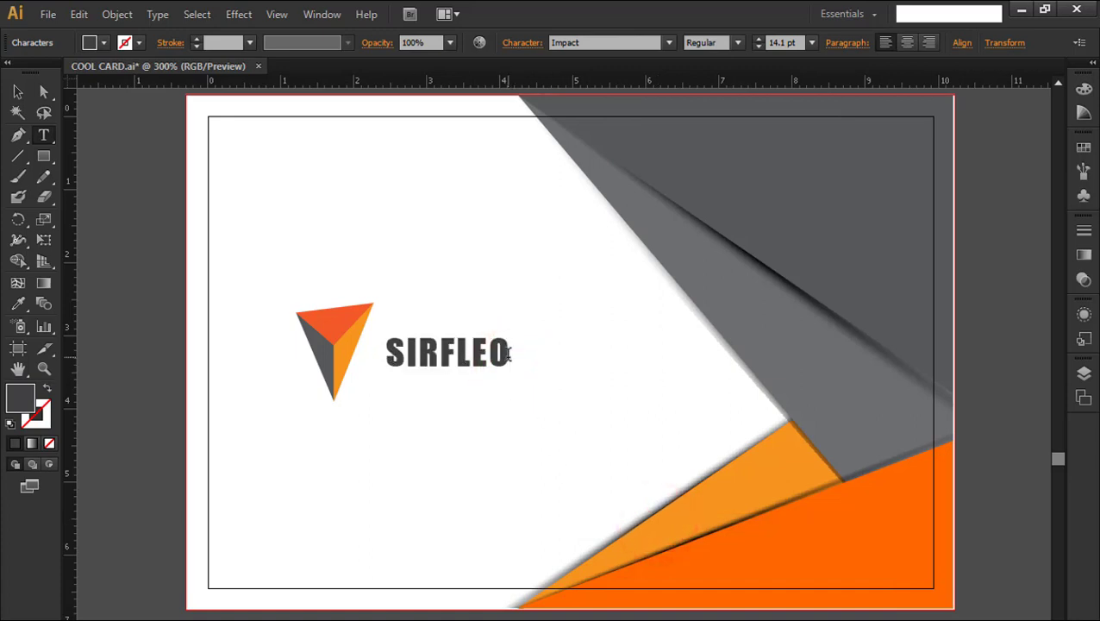
left_click(508, 355)
Step: Duplicate SIRFLEO just below the original and select the copy's letters
left_click(448, 353)
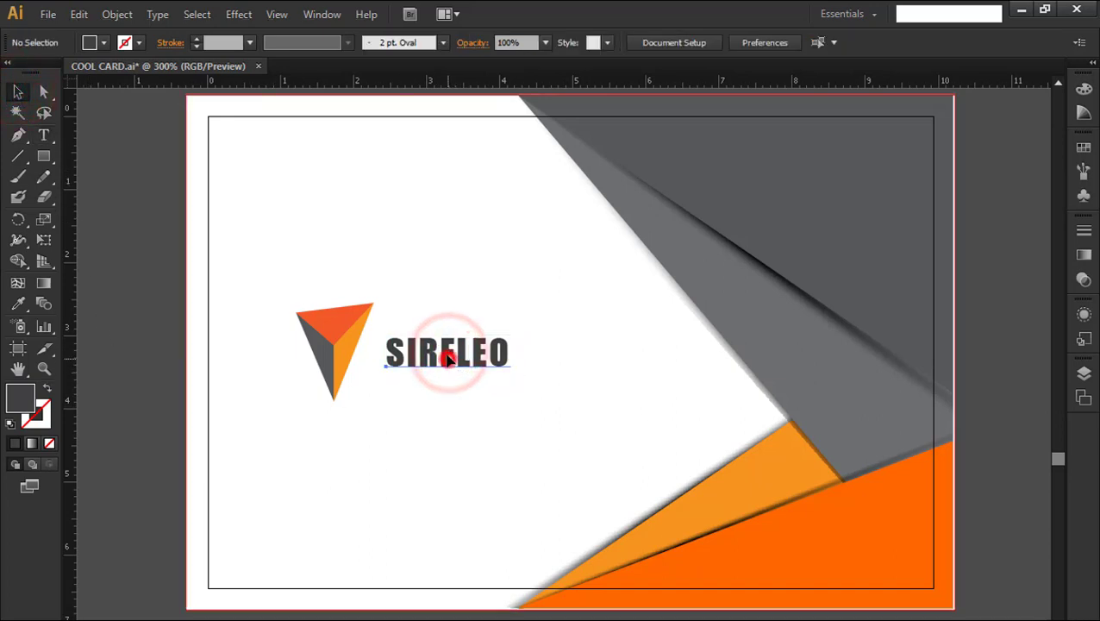
left_click_drag(449, 351, 443, 394)
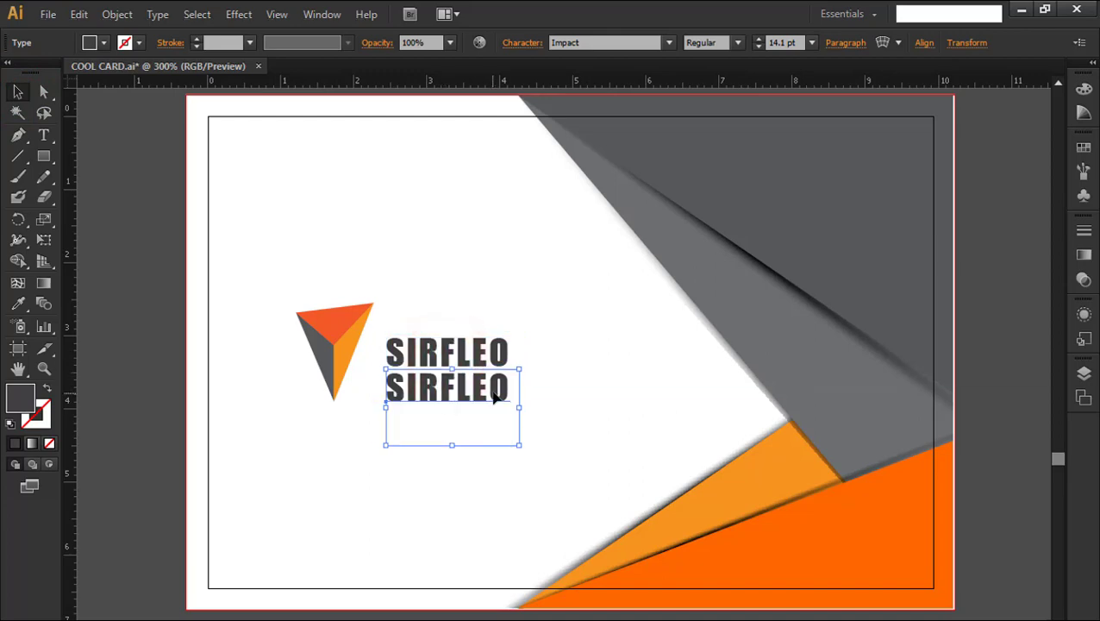
key("t")
left_click_drag(510, 389, 420, 392)
Step: Set the lower SIRFLEO copy in Arial Regular
right_click(465, 402)
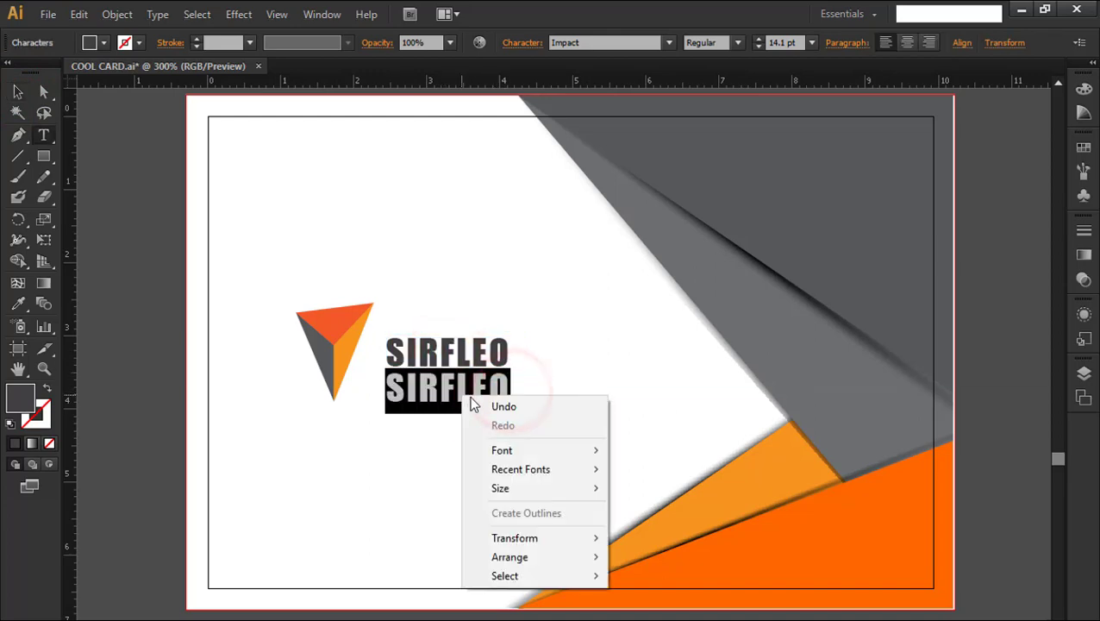
left_click(509, 449)
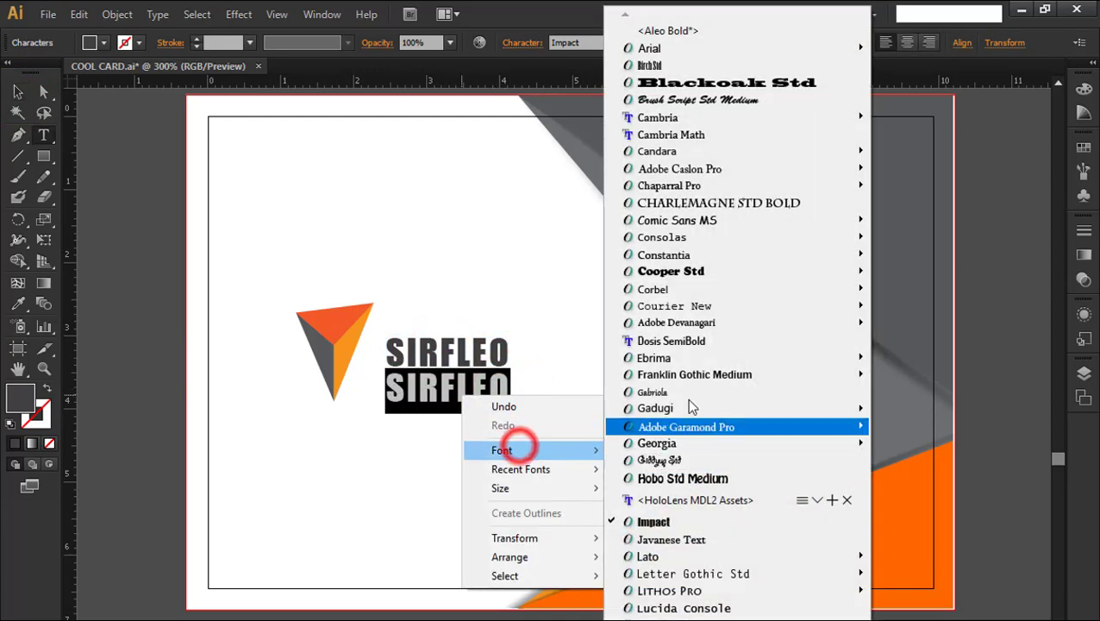
left_click(669, 38)
left_click(694, 52)
mouse_move(655, 49)
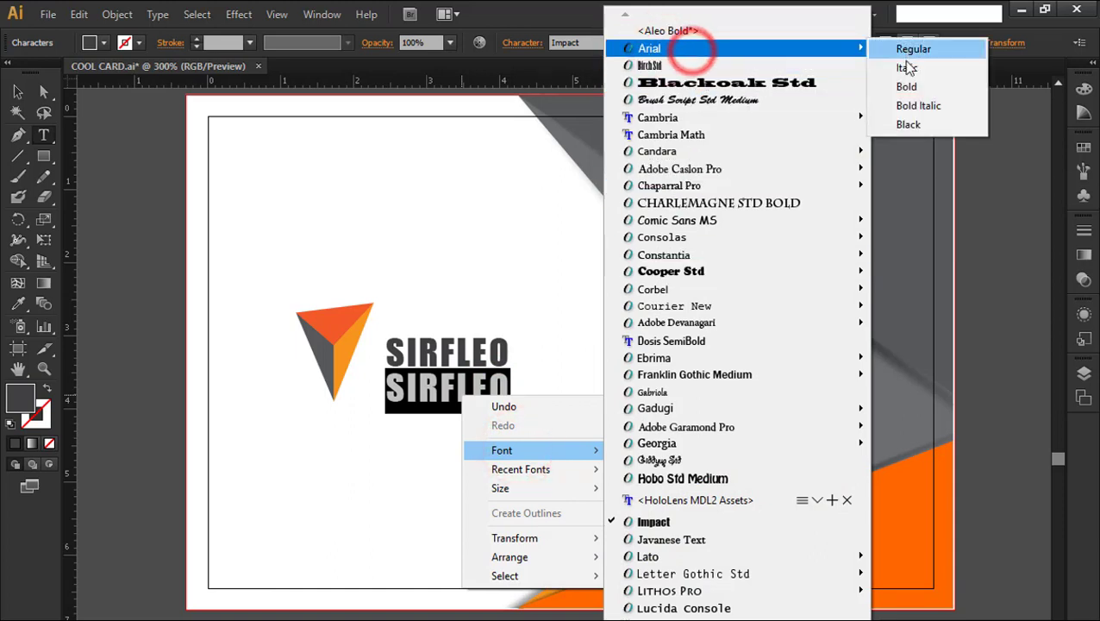
left_click(906, 49)
left_click(489, 392)
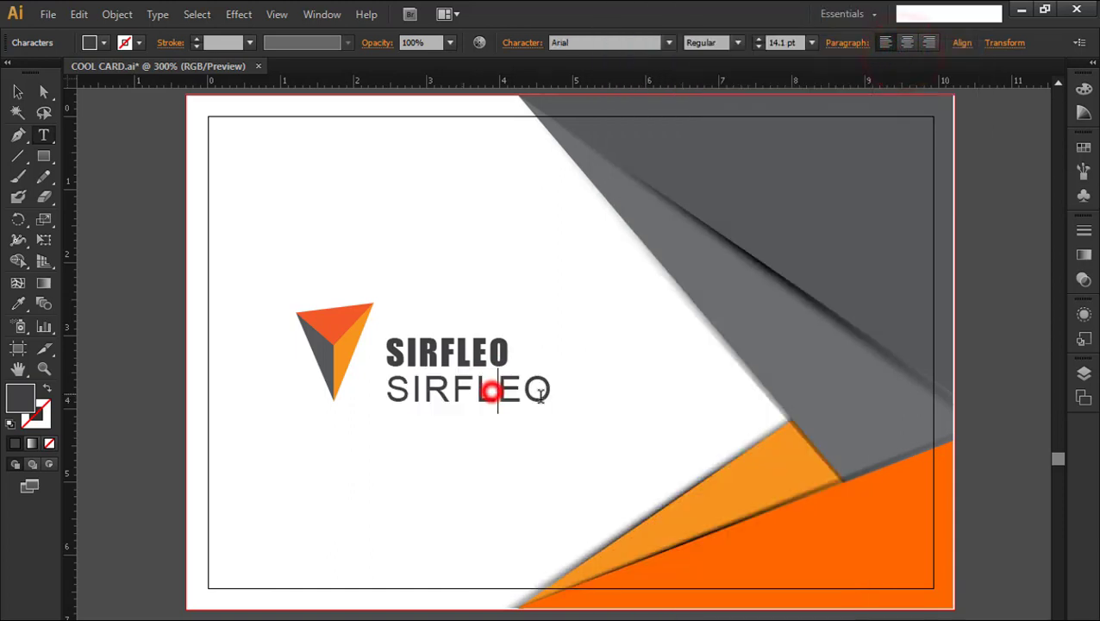
left_click_drag(556, 393, 383, 396)
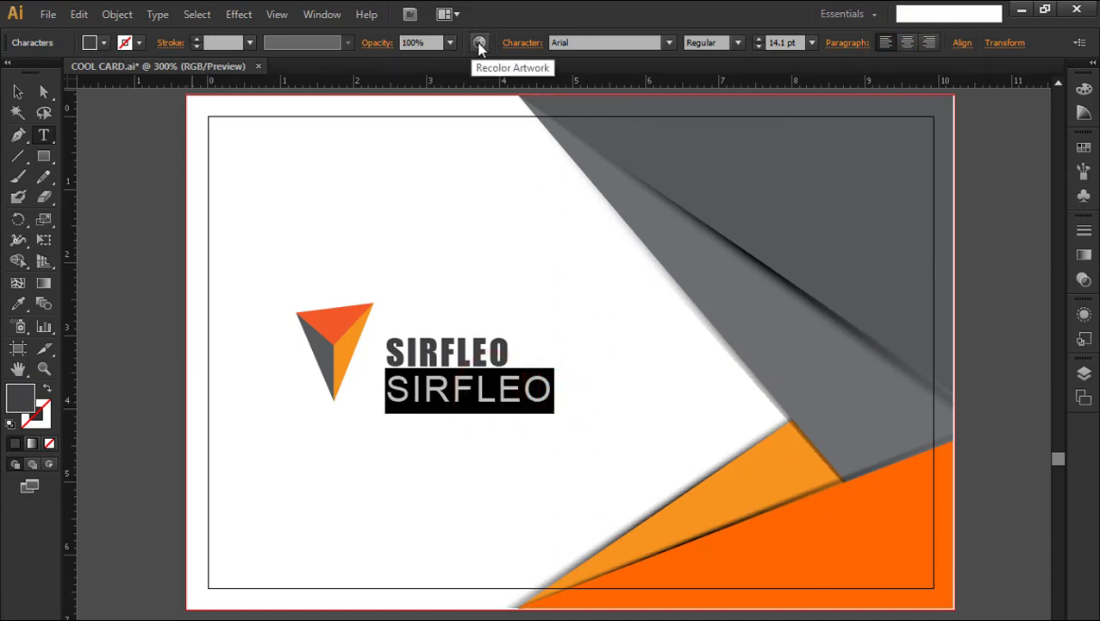
left_click(812, 42)
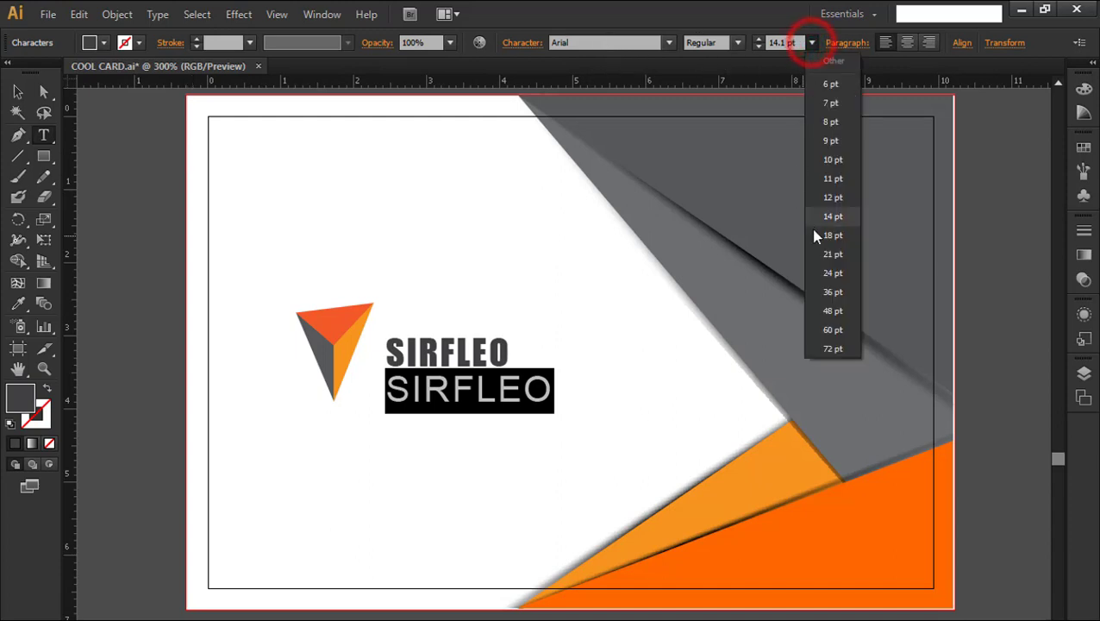
Step: Resize the lower SIRFLEO copy, trying 21 pt and then 8 pt
left_click(822, 253)
left_click(810, 42)
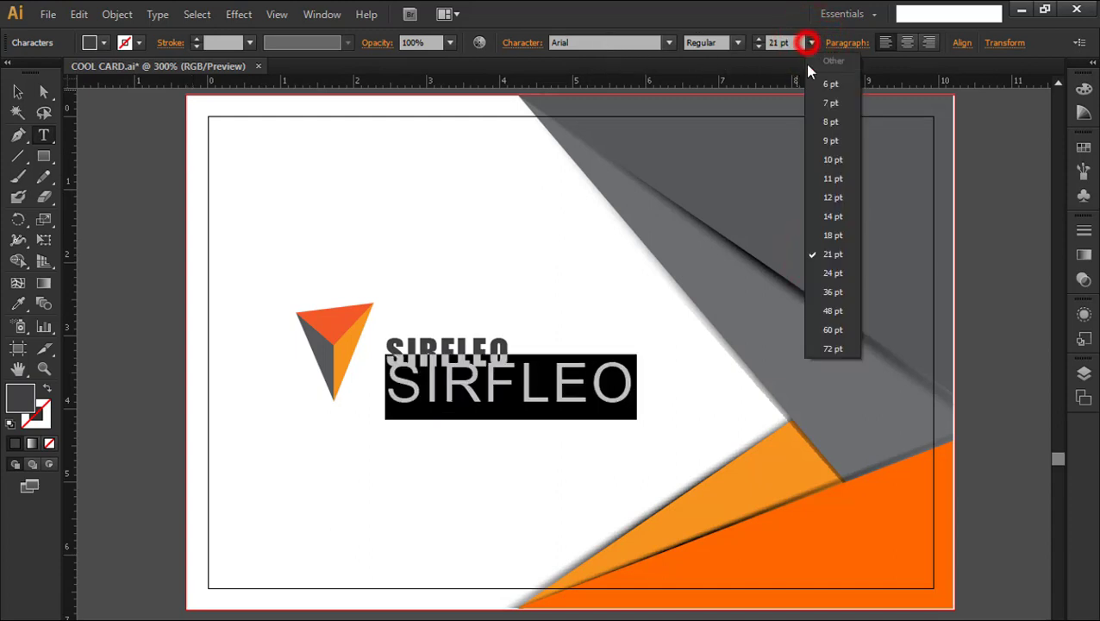
left_click(817, 124)
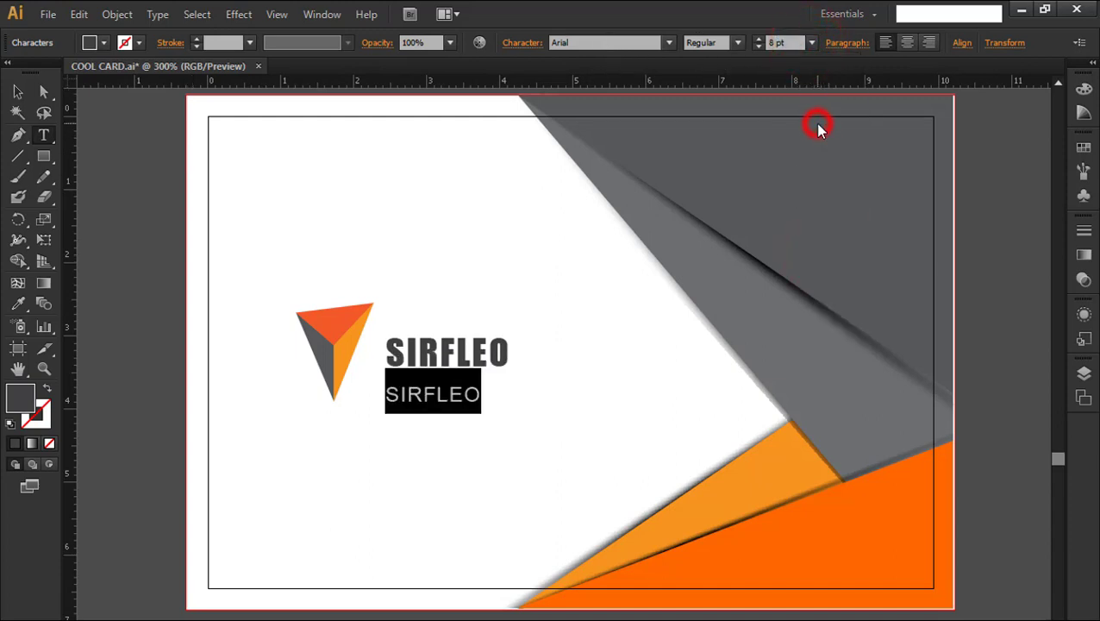
left_click(509, 375)
left_click_drag(508, 375, 399, 390)
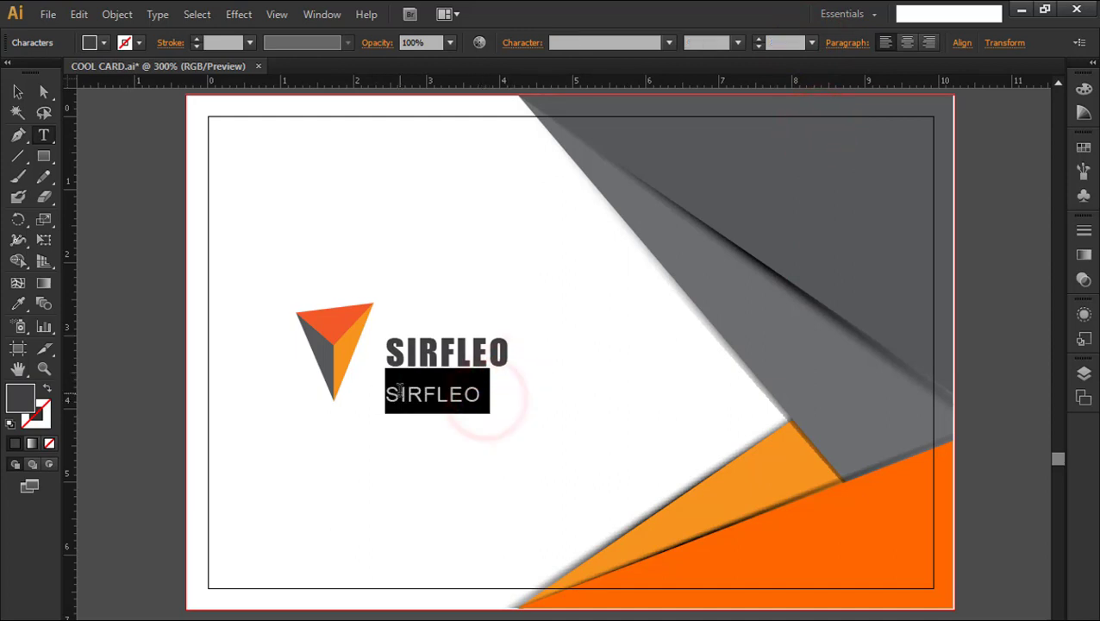
Step: Replace the copy with 'Graphic Designer' at 7 pt
type("Graphic")
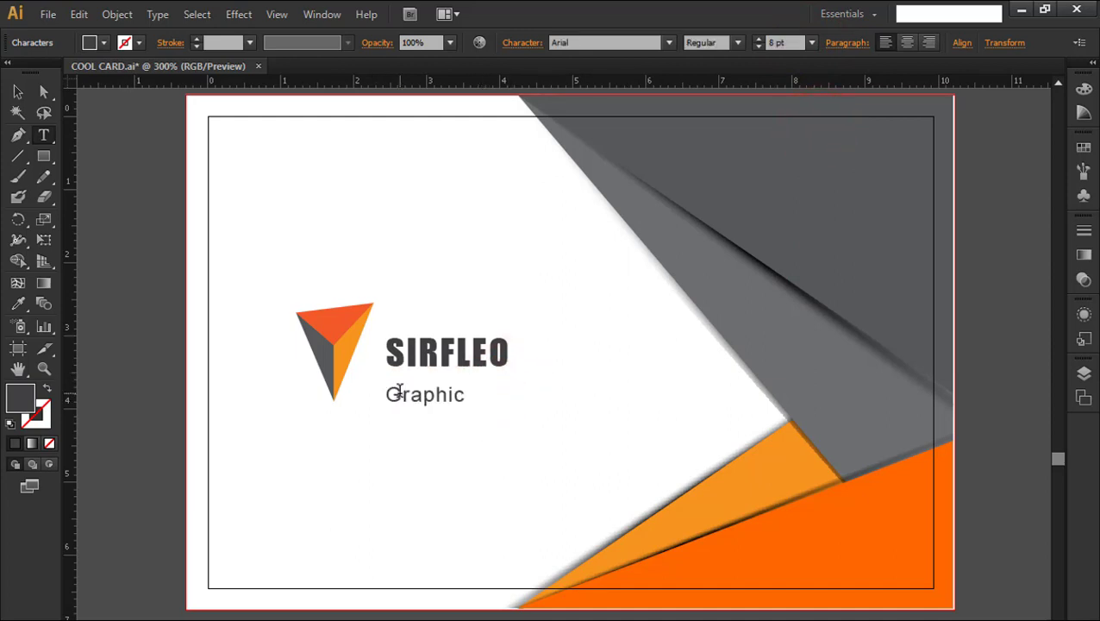
type("esigner")
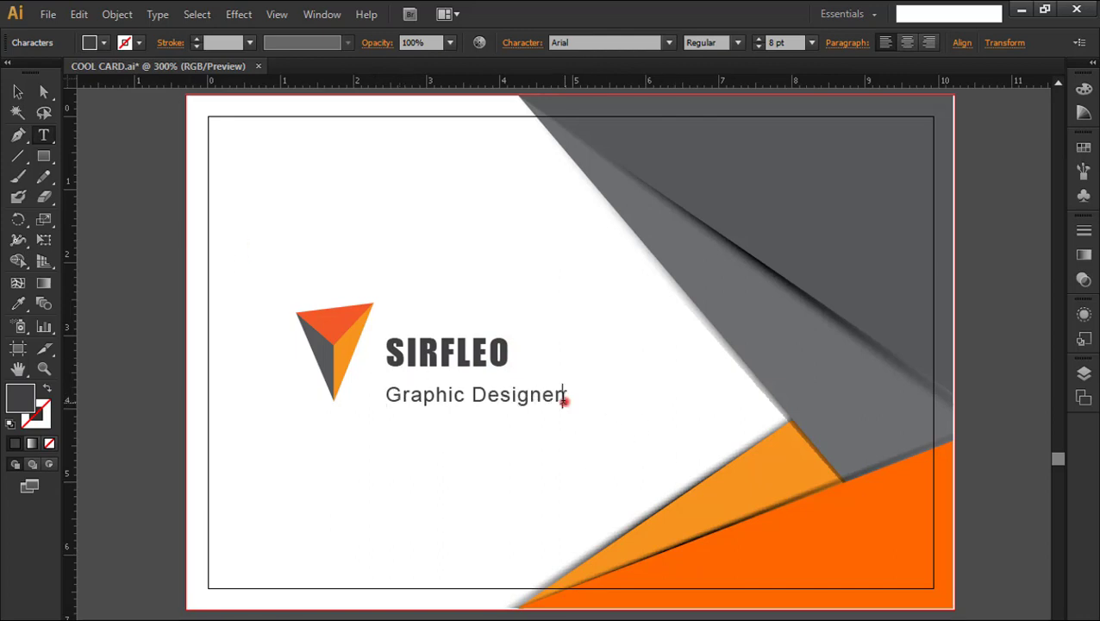
left_click_drag(564, 399, 365, 396)
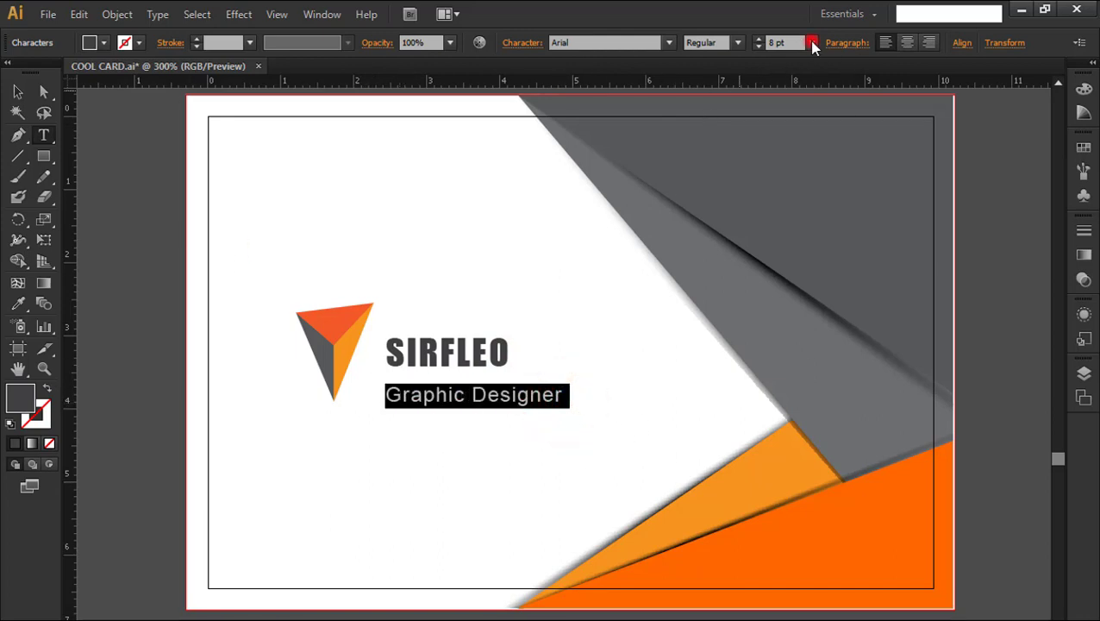
left_click(812, 43)
left_click(822, 98)
left_click(556, 390)
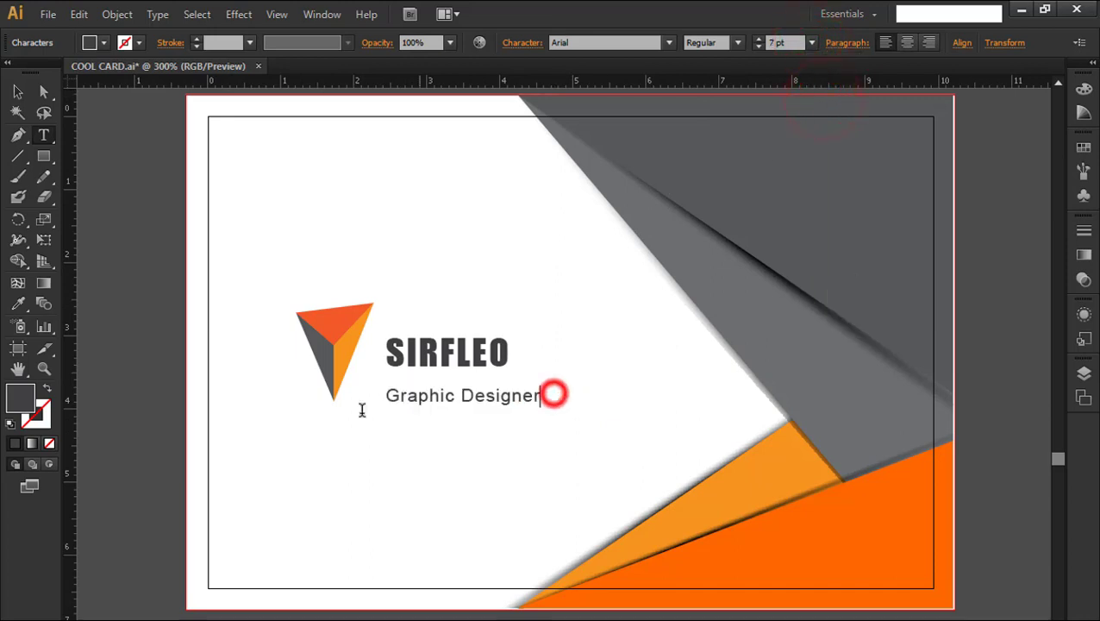
left_click_drag(386, 397, 540, 395)
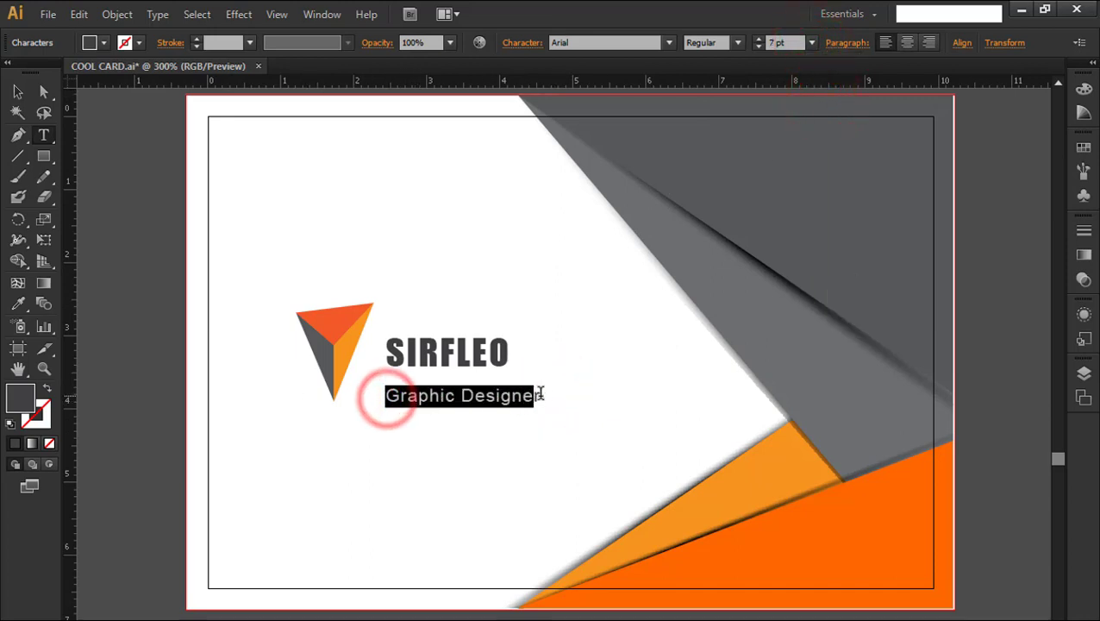
left_click(19, 405)
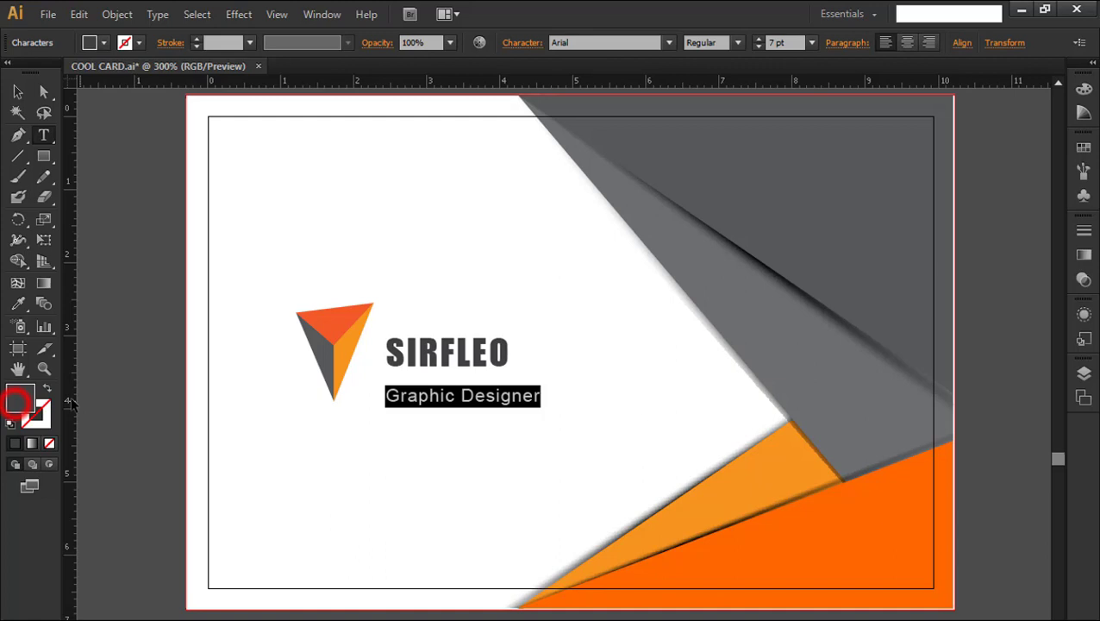
Step: Fill Graphic Designer with a neutral medium grey (#757575) via the Color Picker
double_click(21, 399)
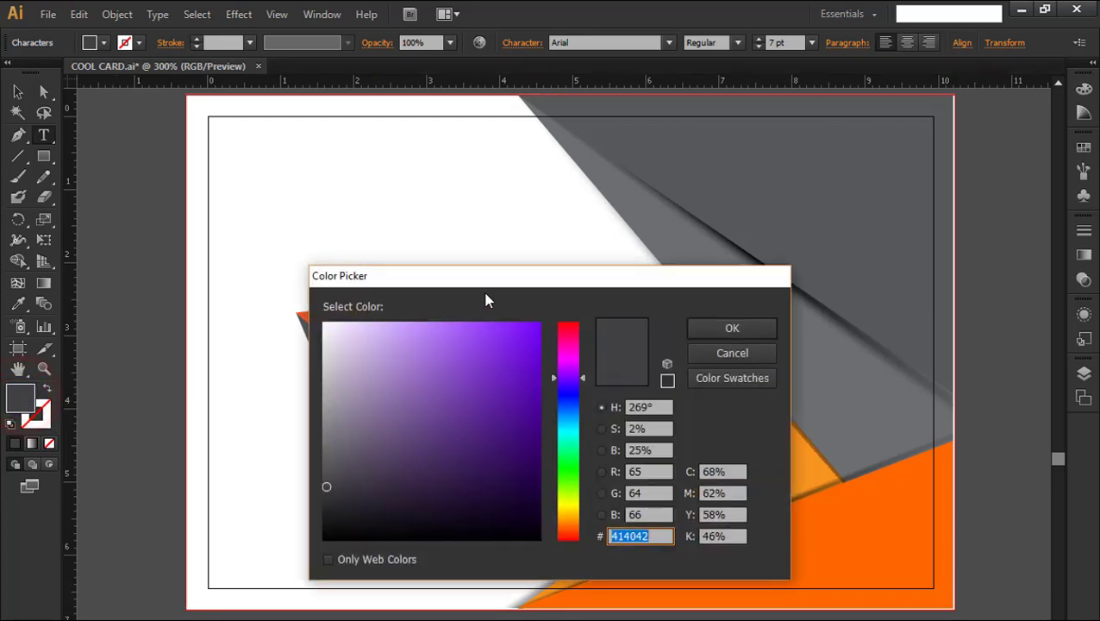
mouse_move(482, 283)
left_mouse_down()
mouse_move(257, 125)
mouse_move(253, 200)
left_mouse_up()
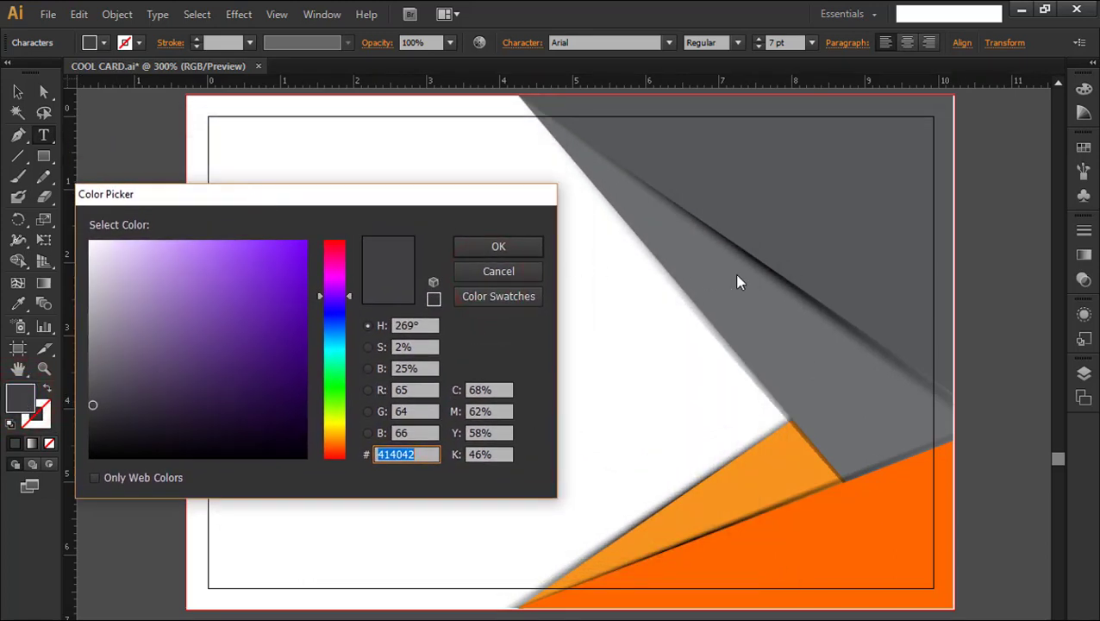
left_click(265, 288)
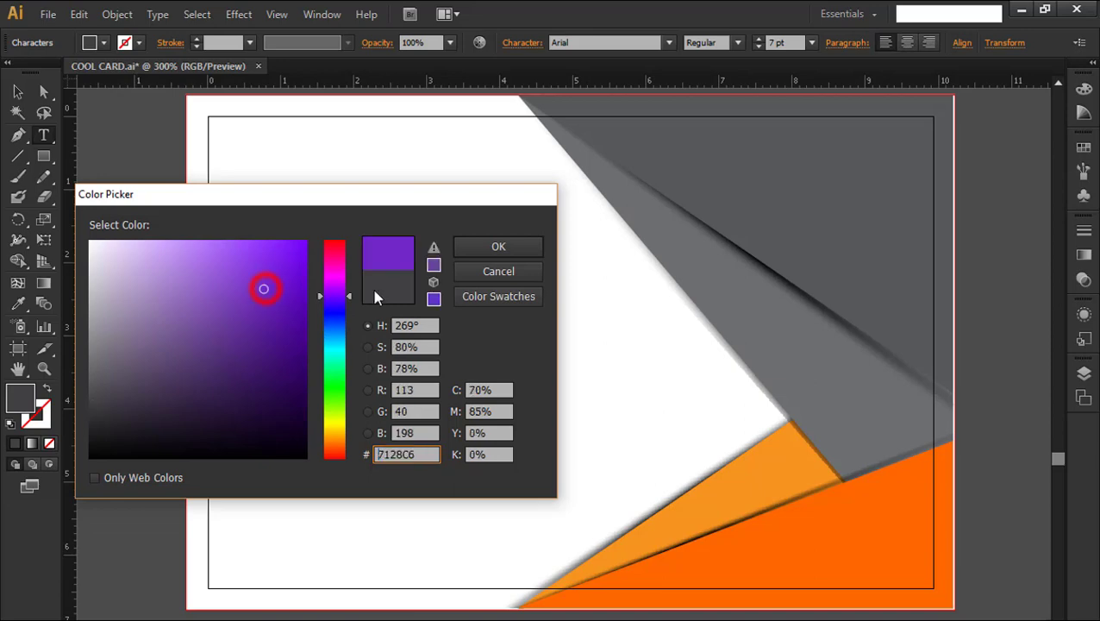
left_click_drag(124, 353, 263, 290)
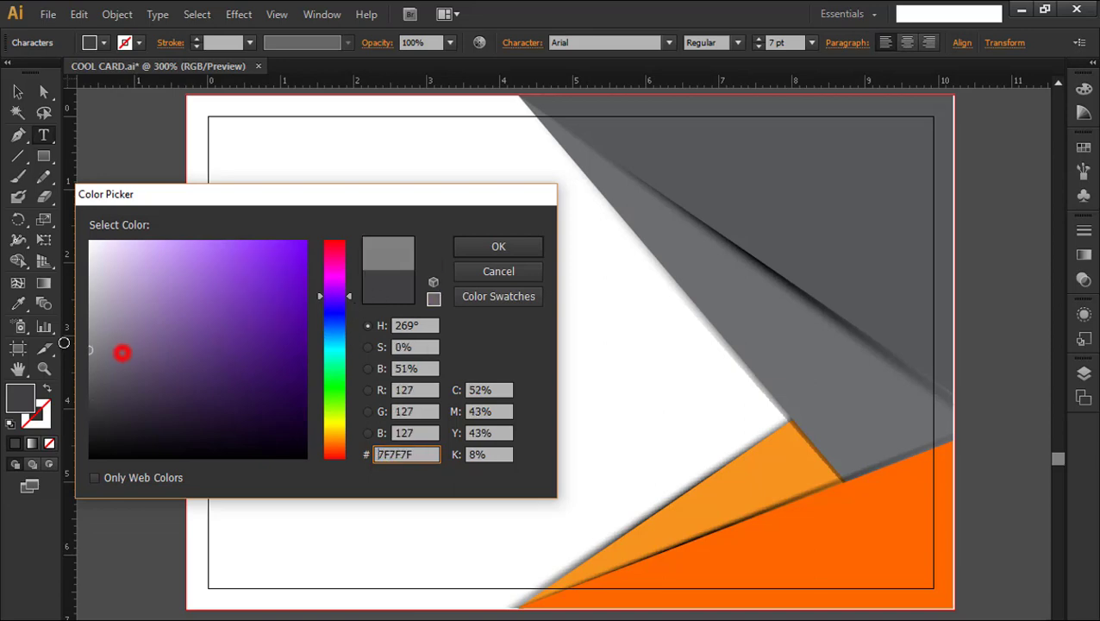
mouse_move(92, 346)
left_mouse_down()
mouse_move(80, 337)
mouse_move(76, 357)
left_mouse_up()
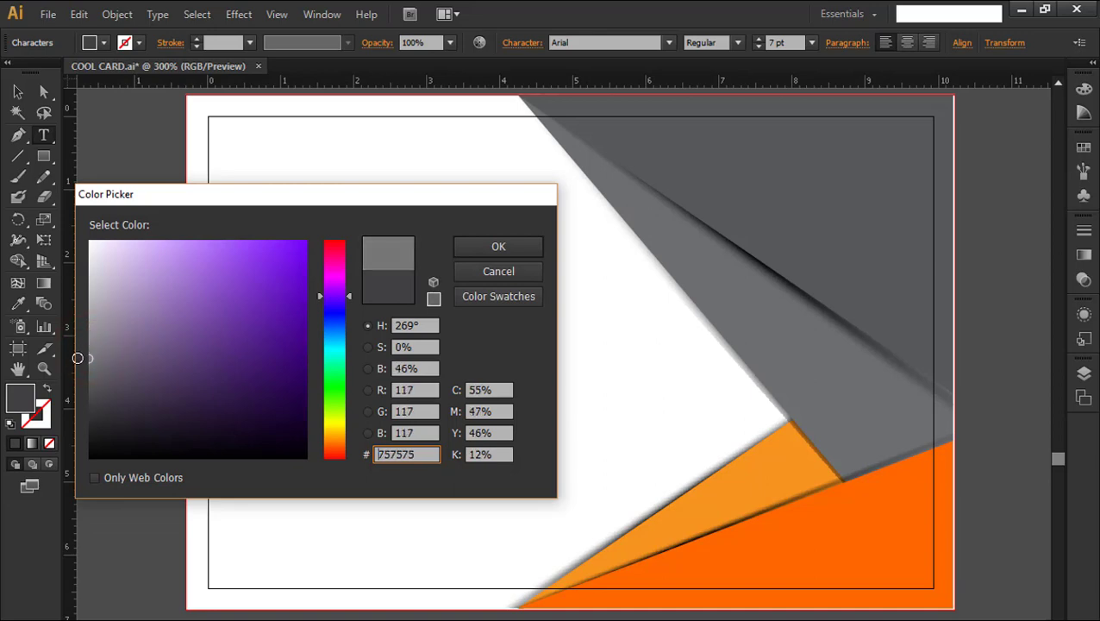
left_click(487, 247)
Step: Move the grey Graphic Designer subtitle up and nudge it snugly under SIRFLEO's left edge, then deselect it
left_click(484, 403)
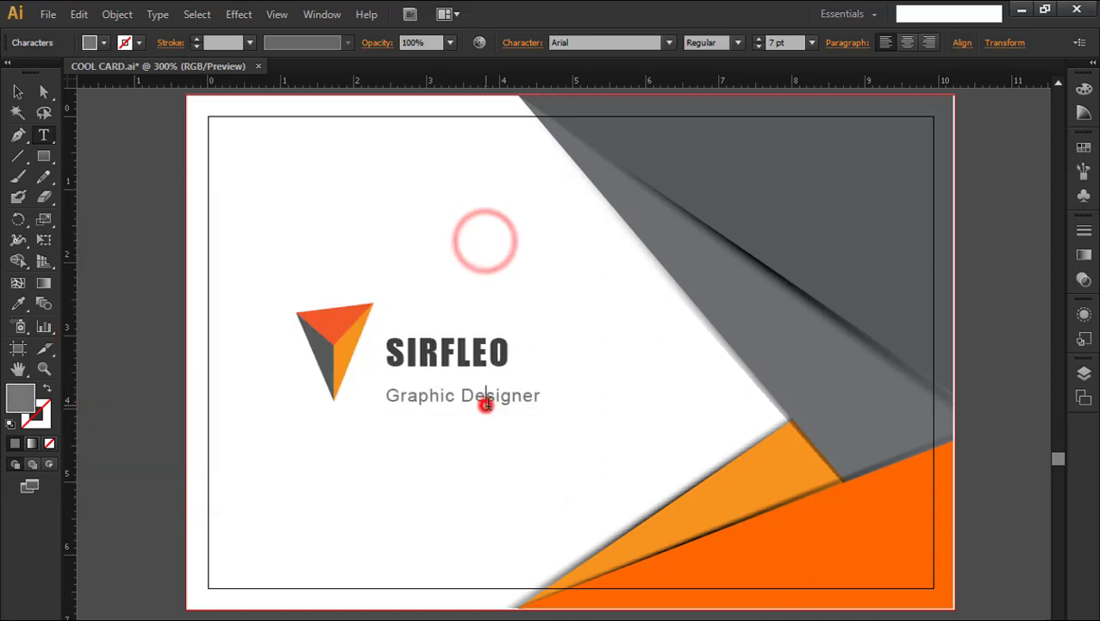
left_click(17, 93)
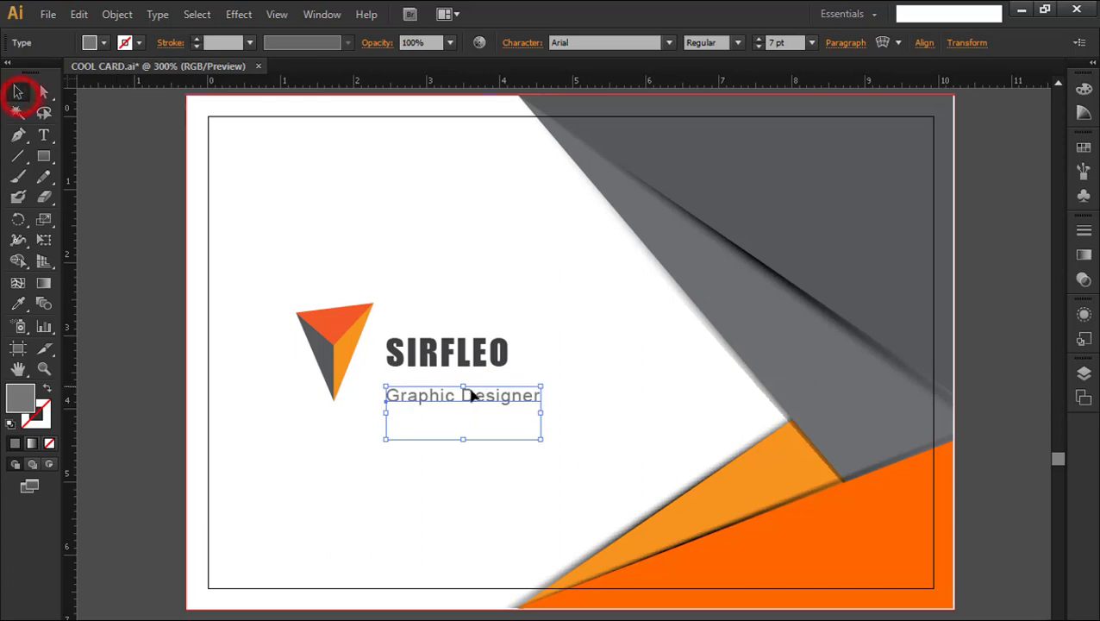
left_click_drag(506, 404, 488, 395)
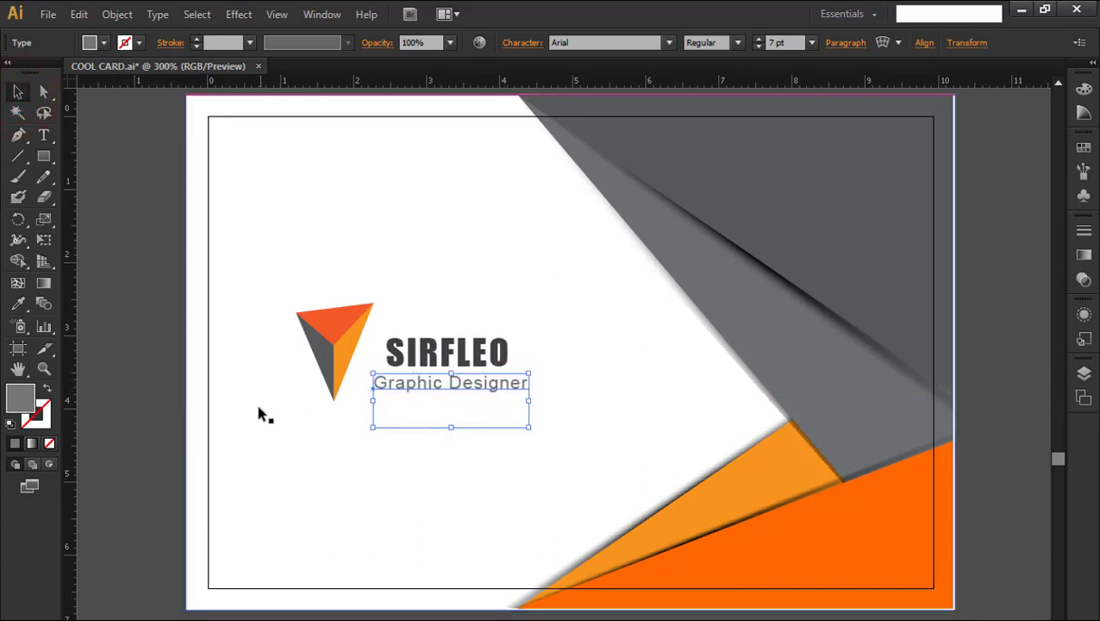
key("Right")
key("Right")
key("Up")
key("Up")
key("Left")
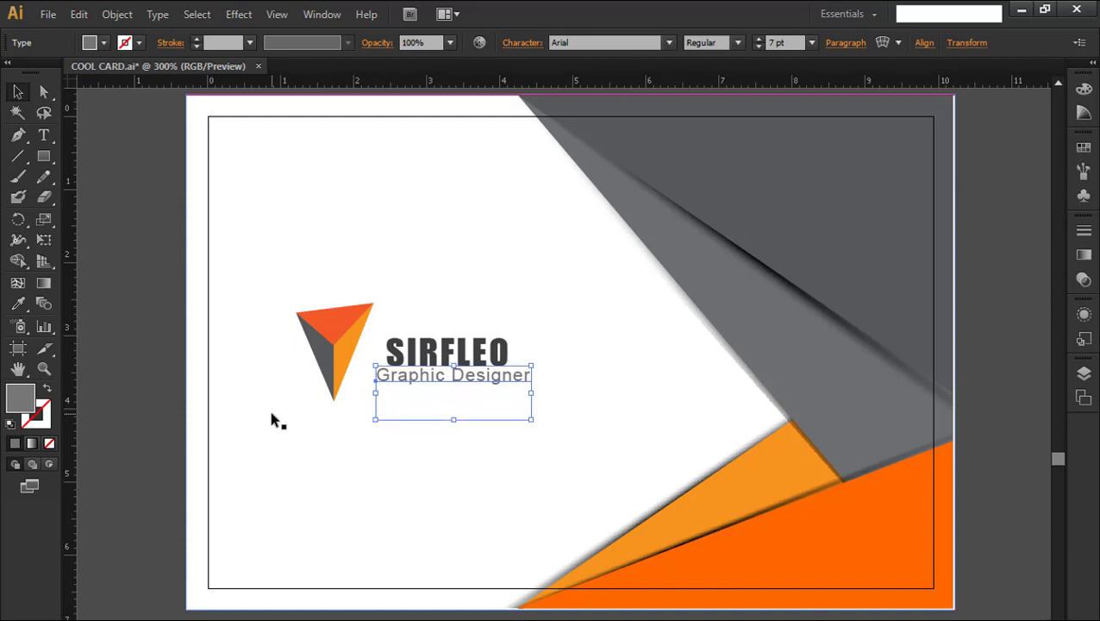
key("Left")
left_click(17, 91)
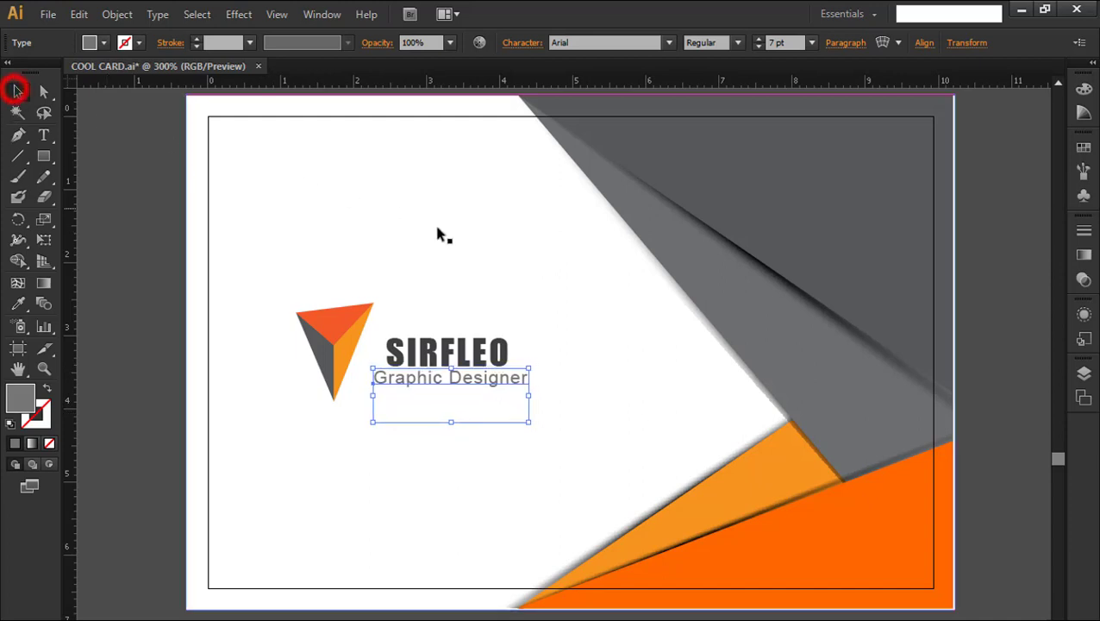
left_click(452, 308)
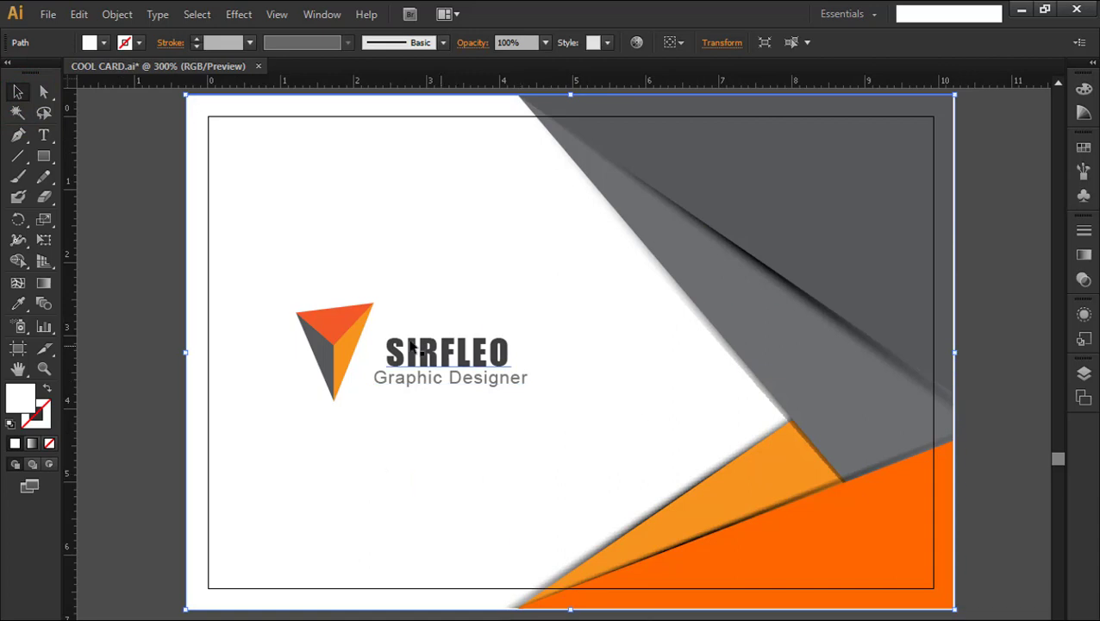
left_click_drag(587, 370, 562, 379)
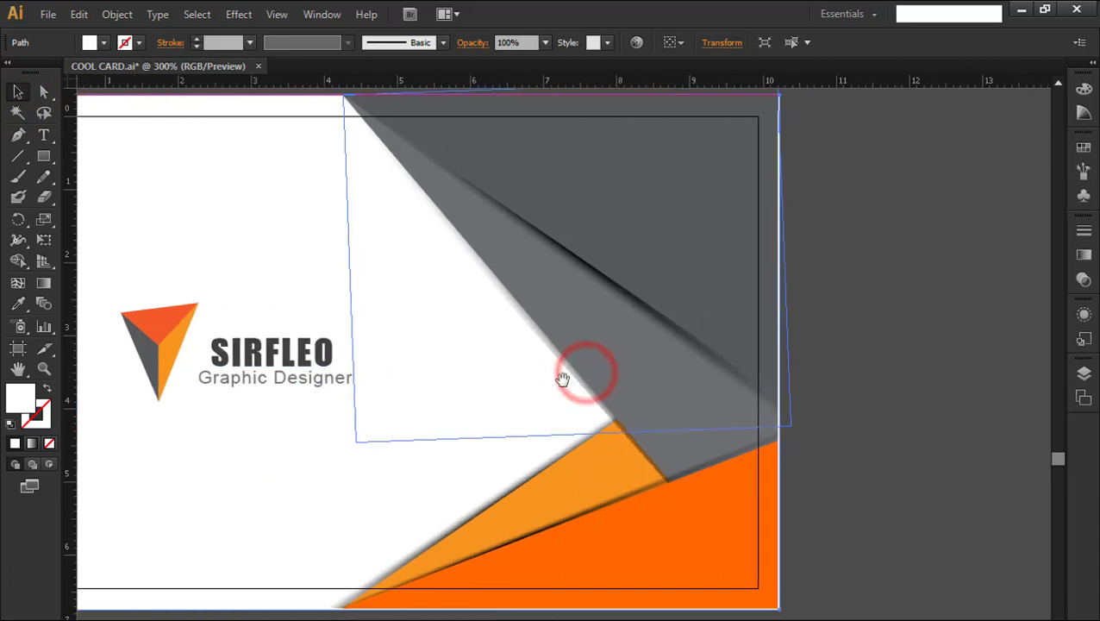
left_click_drag(668, 381, 366, 383)
left_click_drag(649, 382, 354, 385)
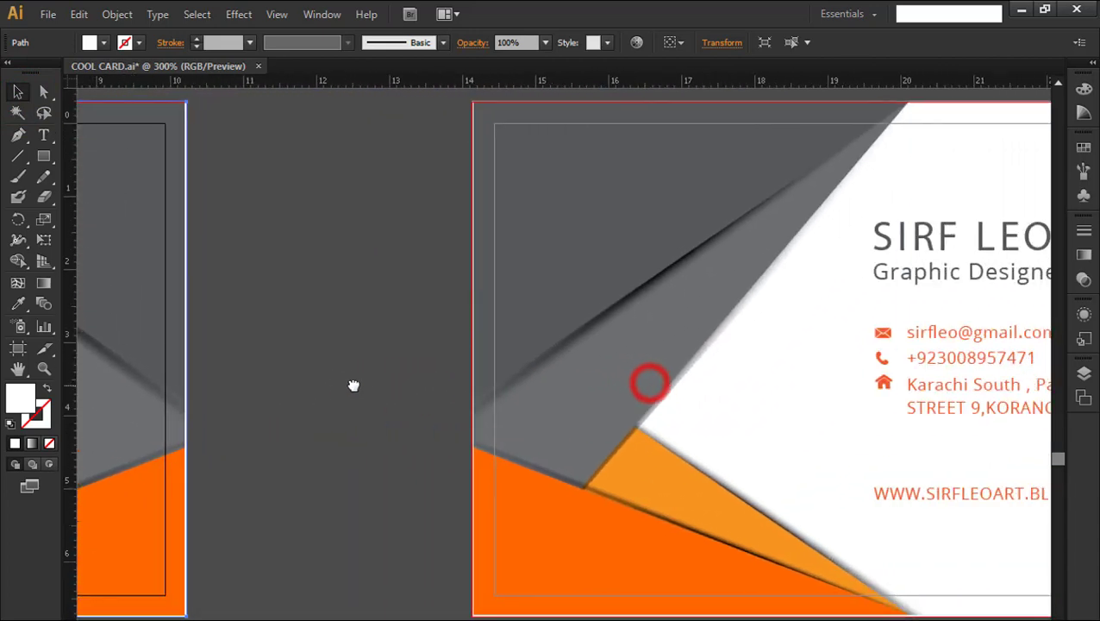
mouse_move(663, 385)
left_mouse_down()
mouse_move(332, 393)
mouse_move(409, 398)
left_mouse_up()
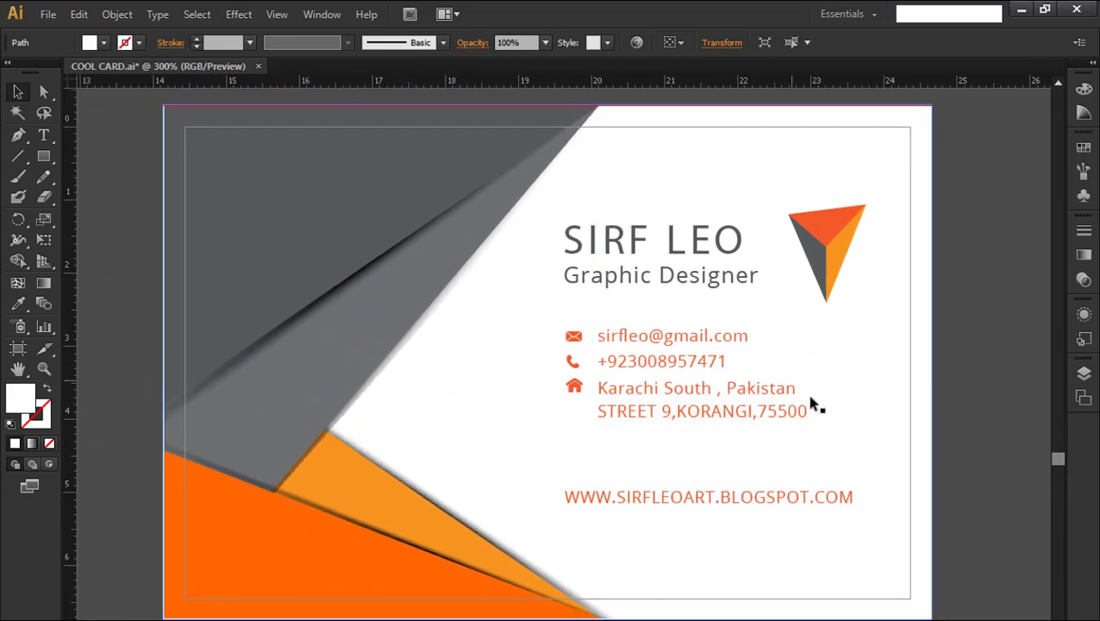
left_click_drag(776, 407, 892, 85)
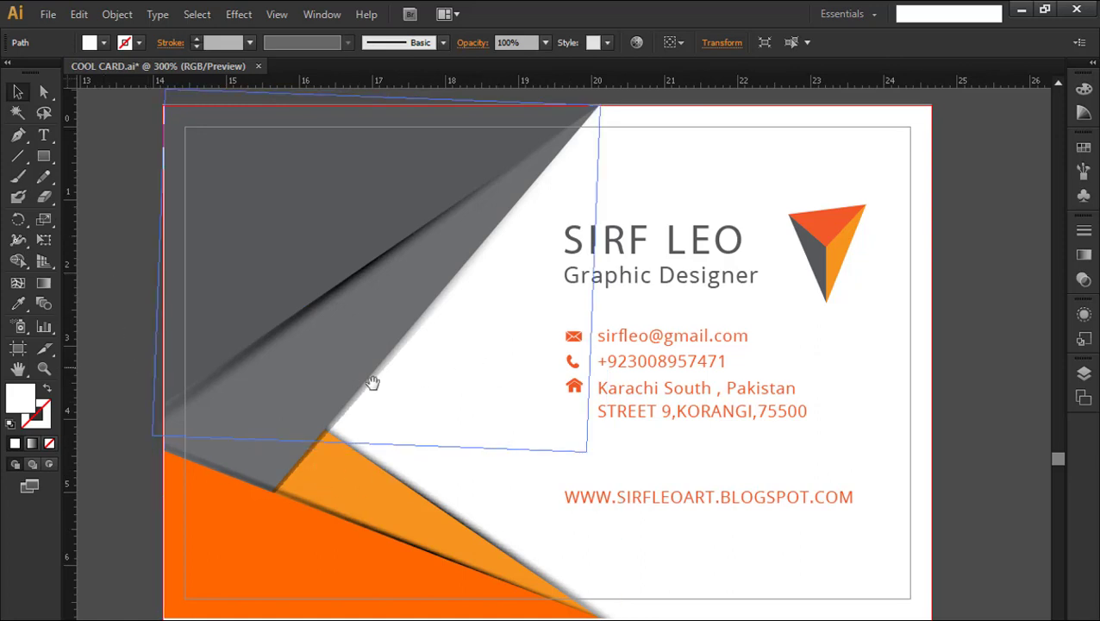
left_click_drag(214, 345, 445, 345)
left_click_drag(252, 359, 501, 360)
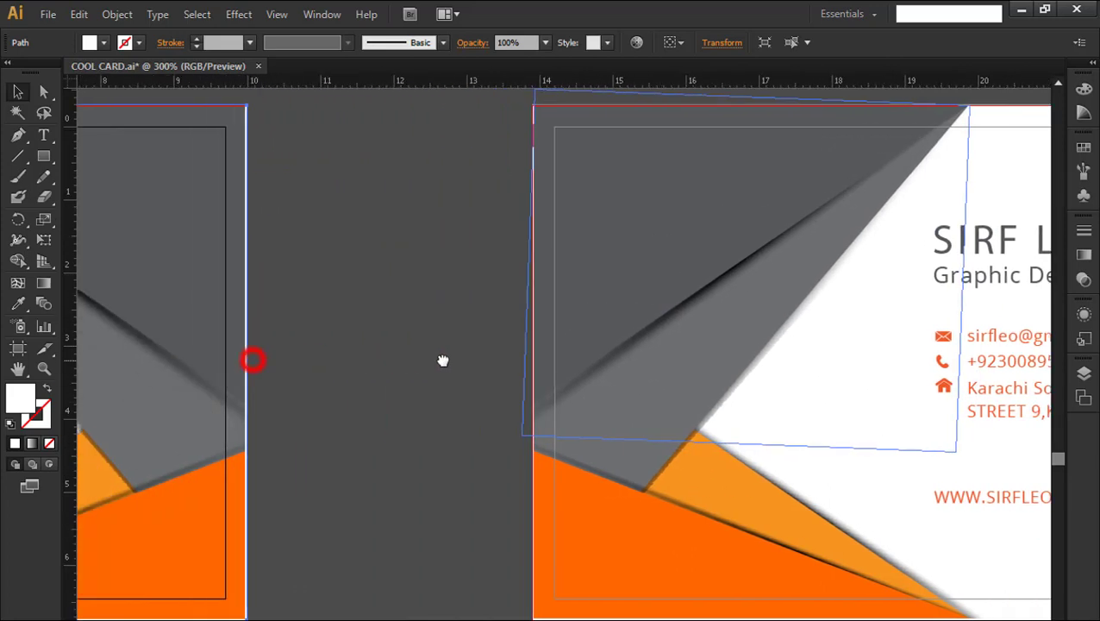
left_click_drag(304, 361, 518, 362)
left_click_drag(289, 380, 459, 381)
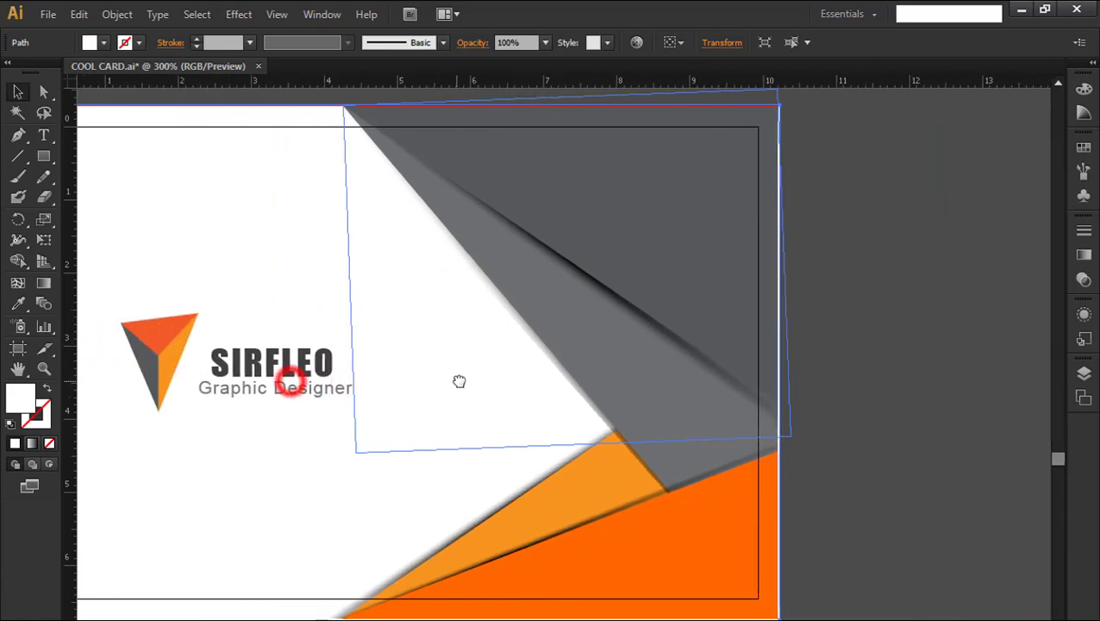
left_click_drag(256, 388, 400, 388)
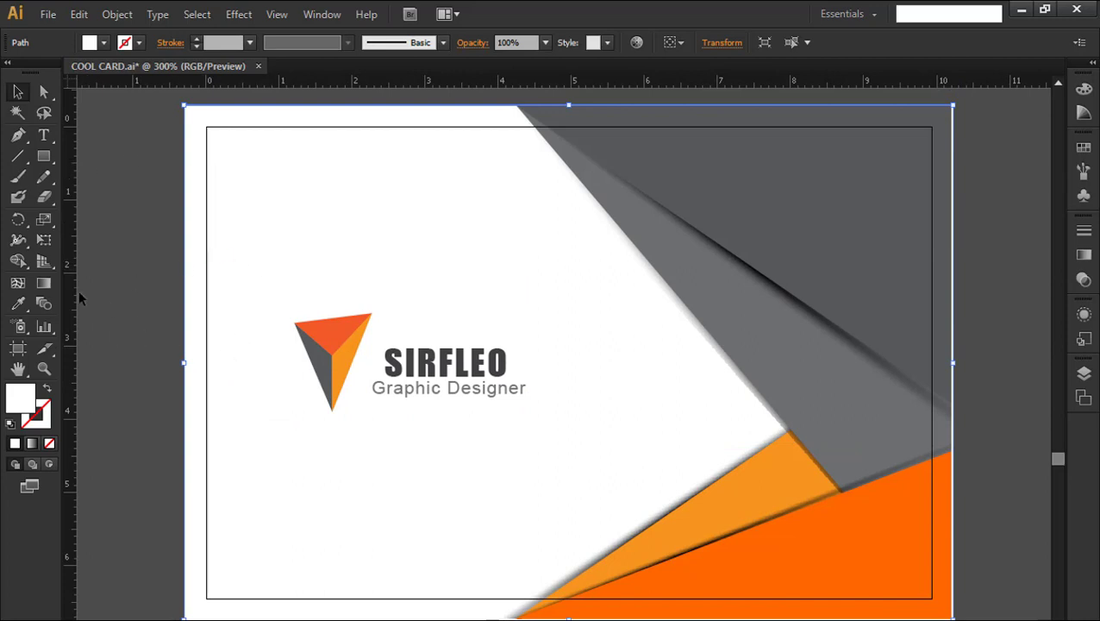
left_click(16, 93)
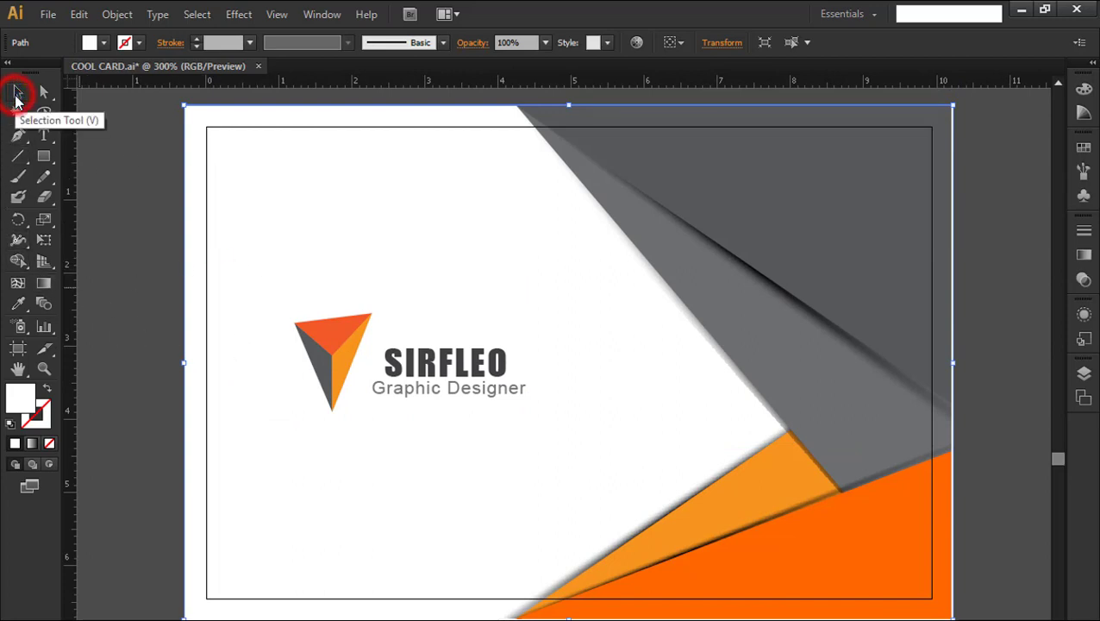
left_click(44, 156)
left_click_drag(233, 148, 517, 287)
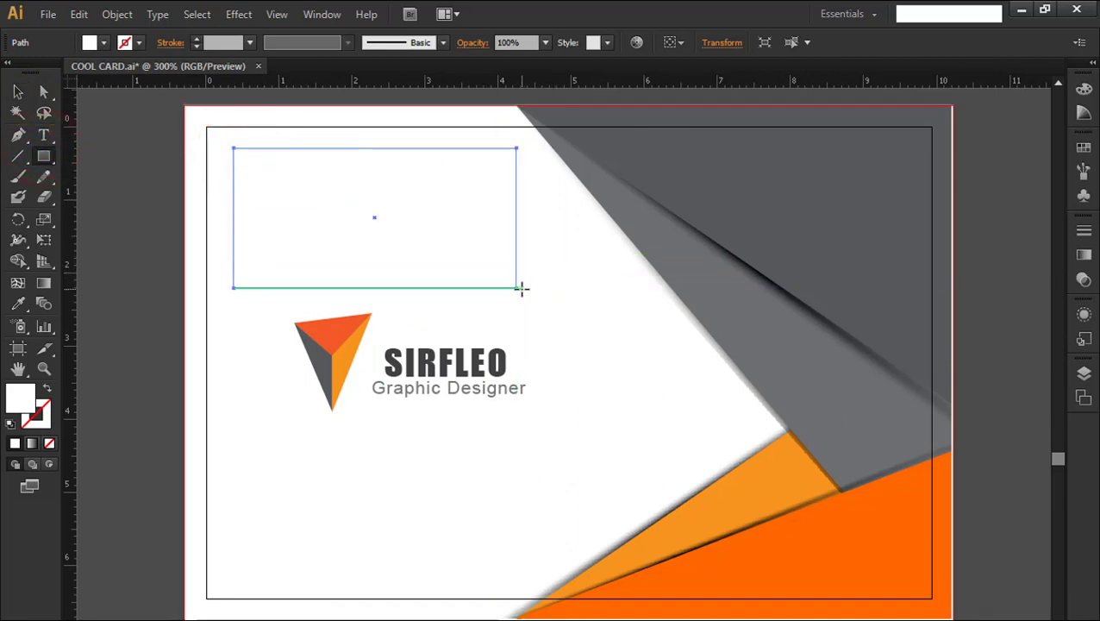
right_click(374, 215)
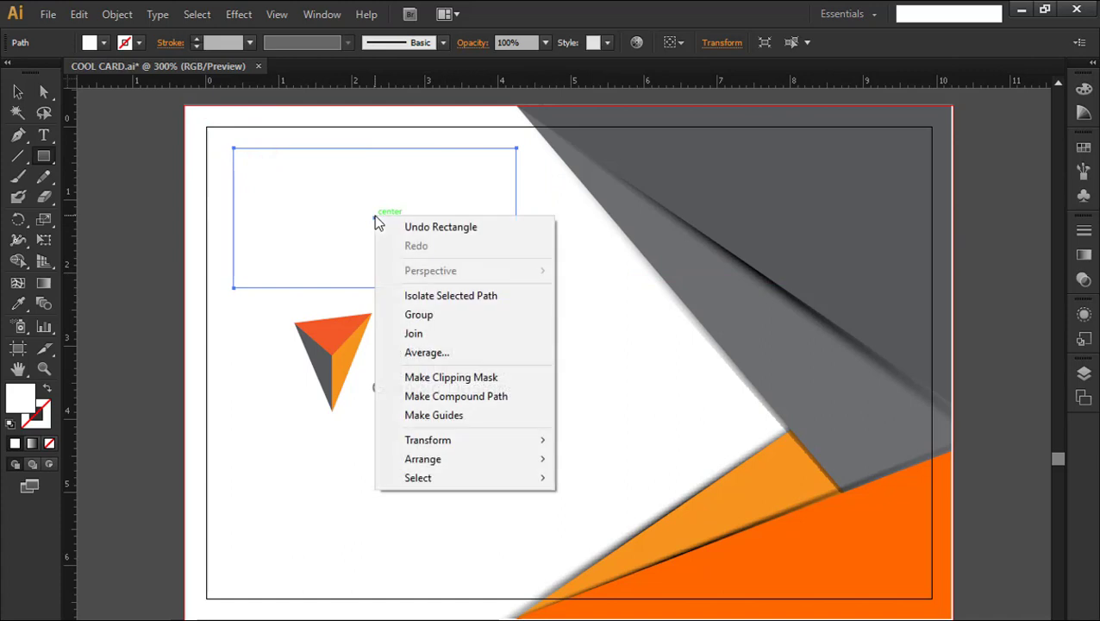
left_click(17, 90)
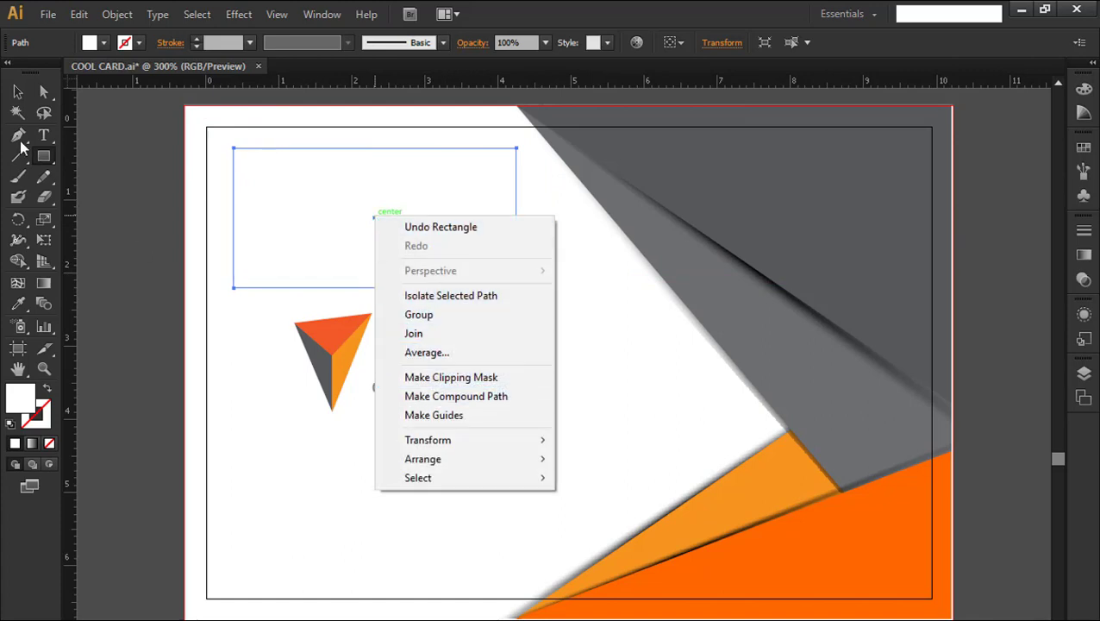
key("ctrl+shift+a")
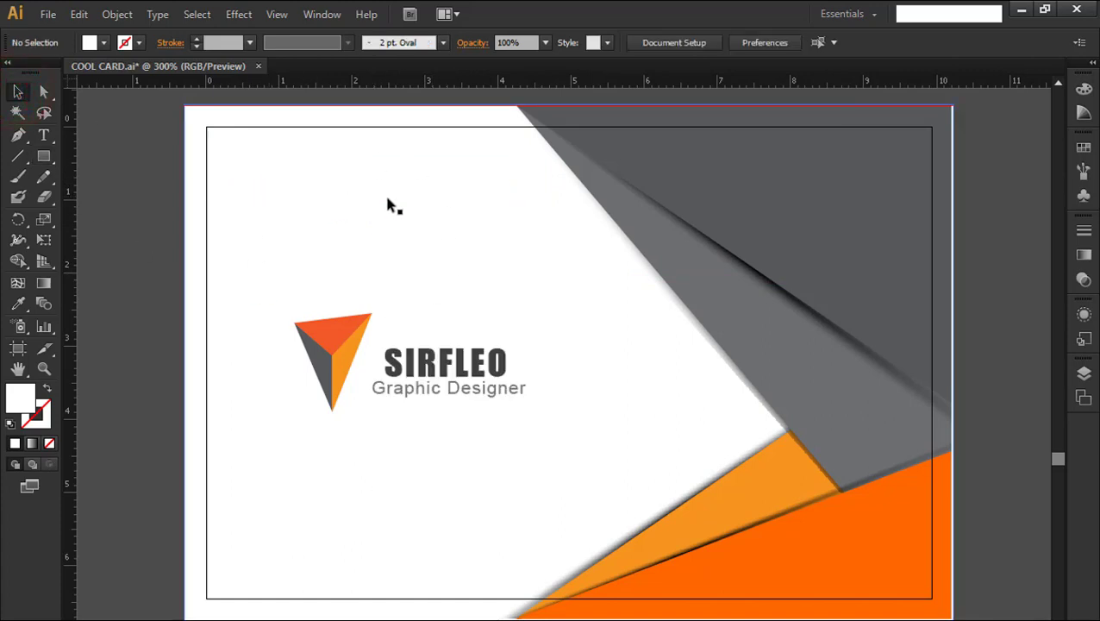